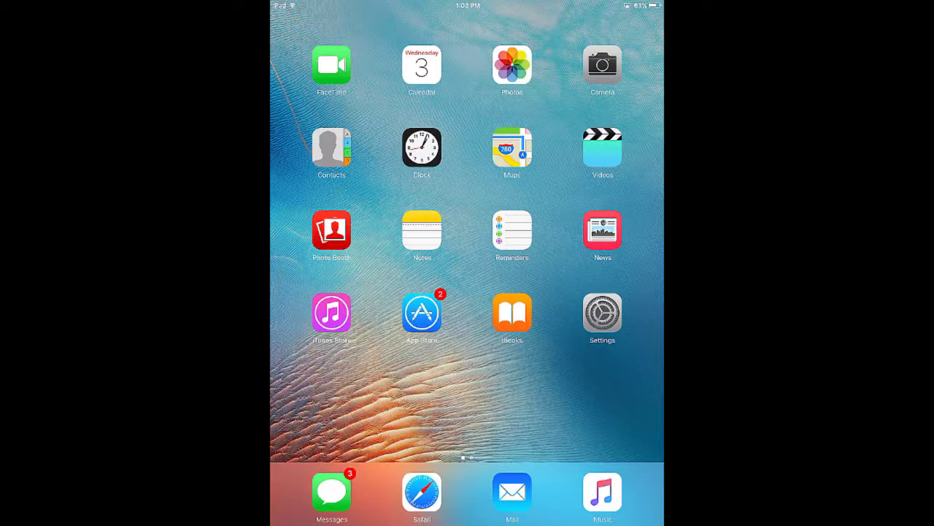
# Search the App Store for resaleworld apps, then return to the home screen.
pyautogui.click(426, 314)
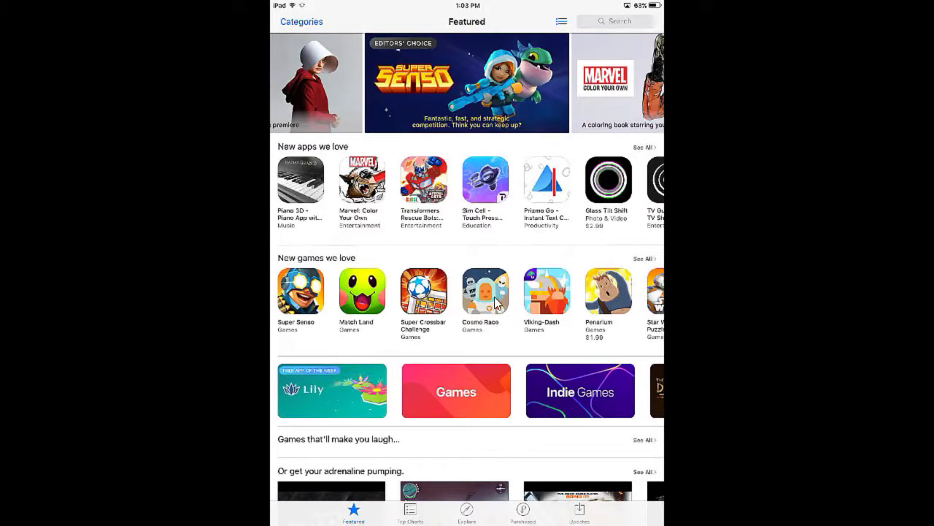
pyautogui.click(626, 22)
pyautogui.write('resalew')
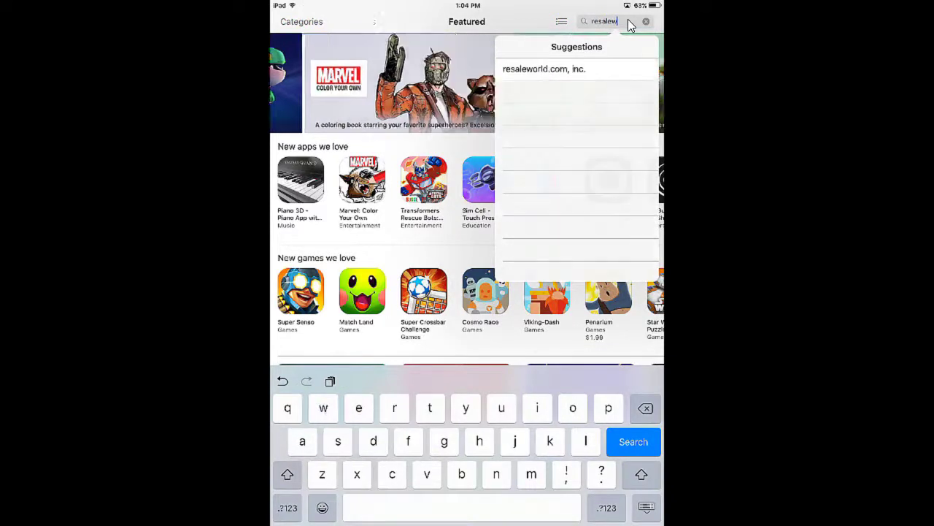
pyautogui.write('orld')
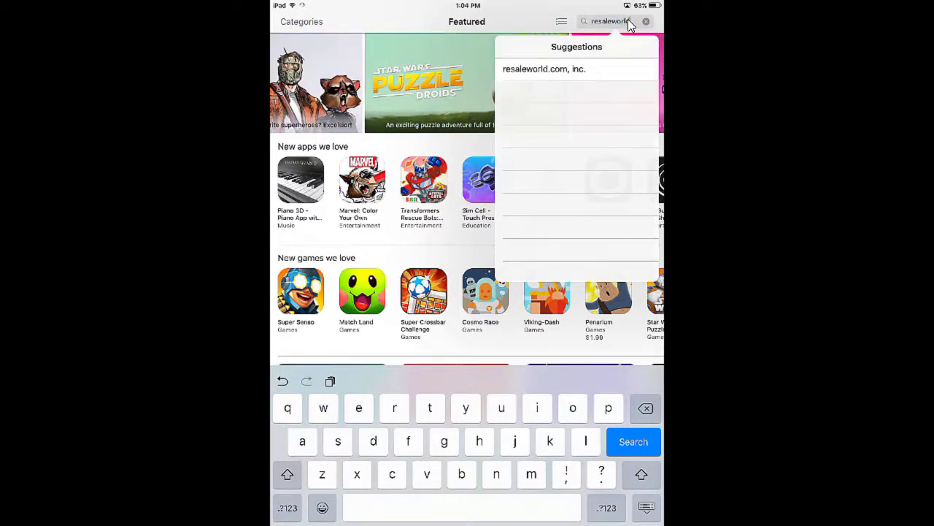
pyautogui.click(560, 73)
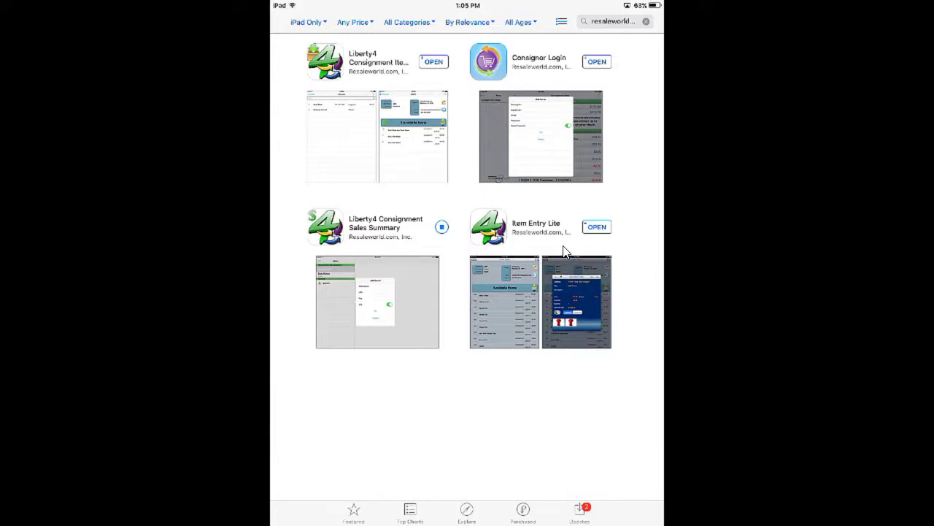
pyautogui.press('super+shift+h')
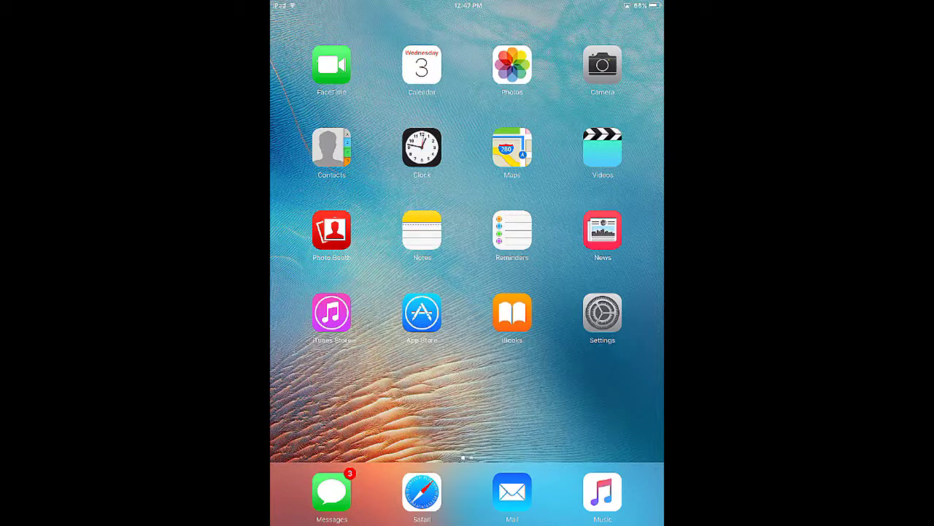
# Launch Item Entry Lite from the second home screen page.
pyautogui.click(546, 260)
pyautogui.moveTo(546, 261); pyautogui.dragTo(409, 257)
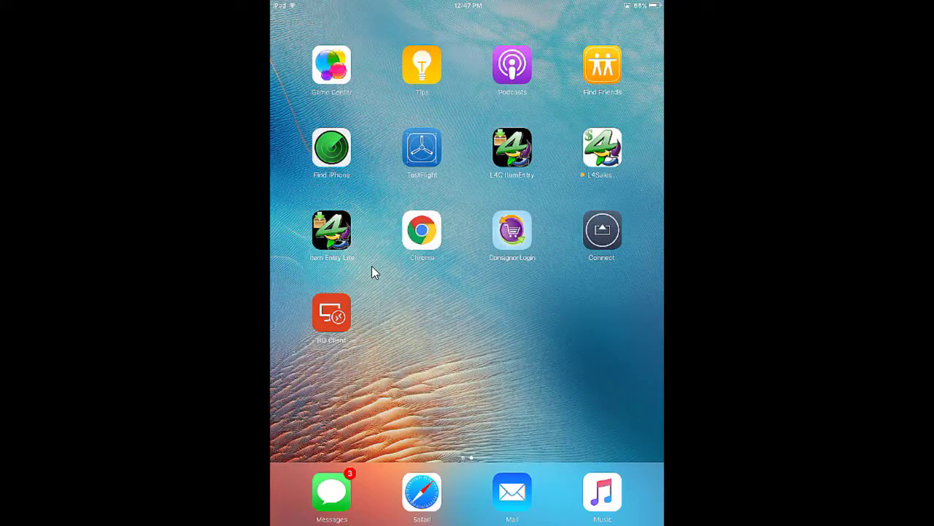
pyautogui.click(343, 236)
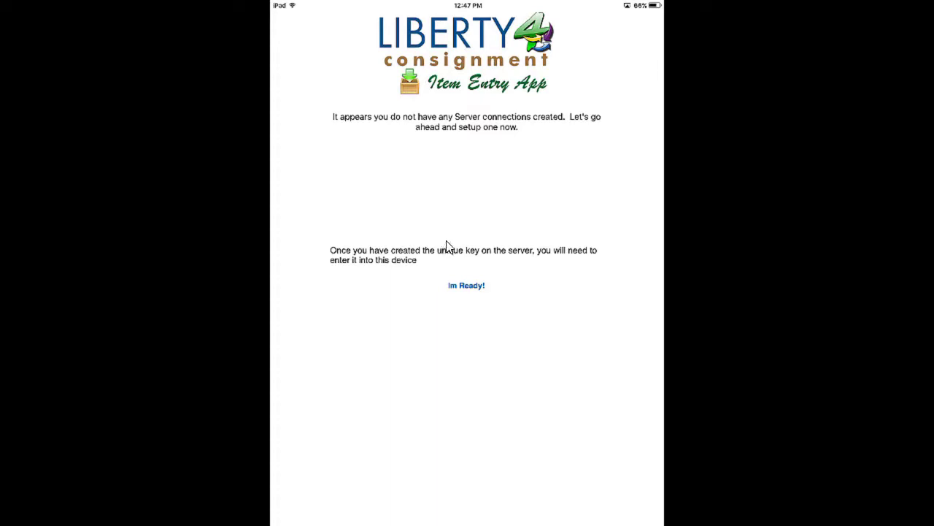
# Choose 'Im Ready!' on the welcome screen to reach Server Setup.
pyautogui.click(471, 287)
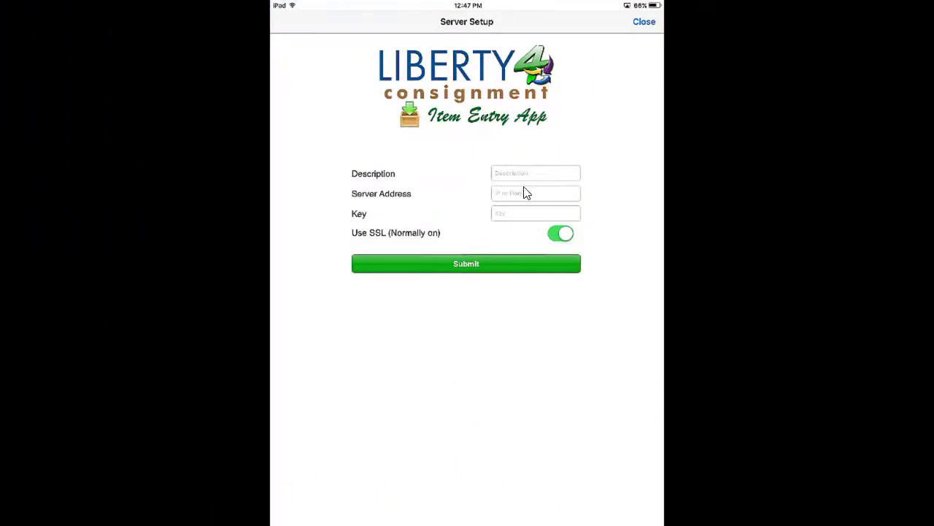
# Enter 'Store Name' as the description and 10.2.2.172 as the server address.
pyautogui.click(531, 175)
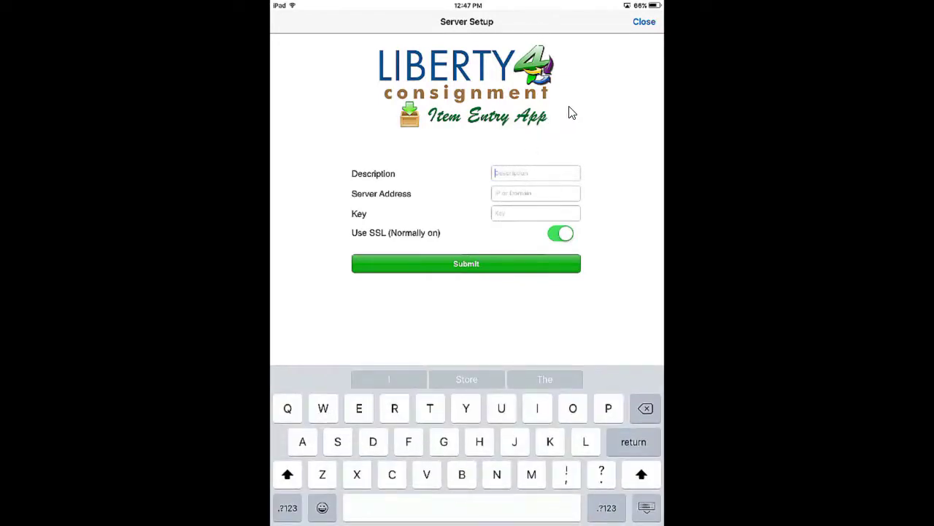
pyautogui.write('S')
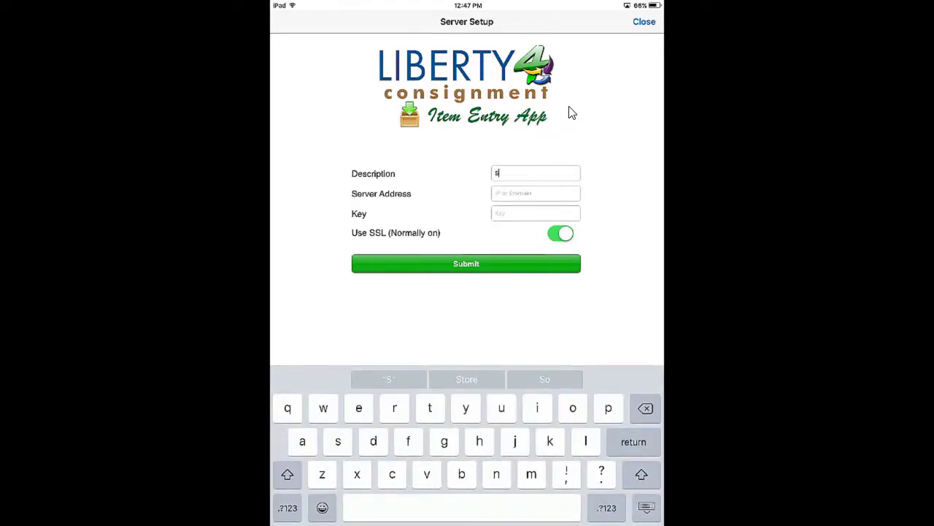
pyautogui.write('tore ')
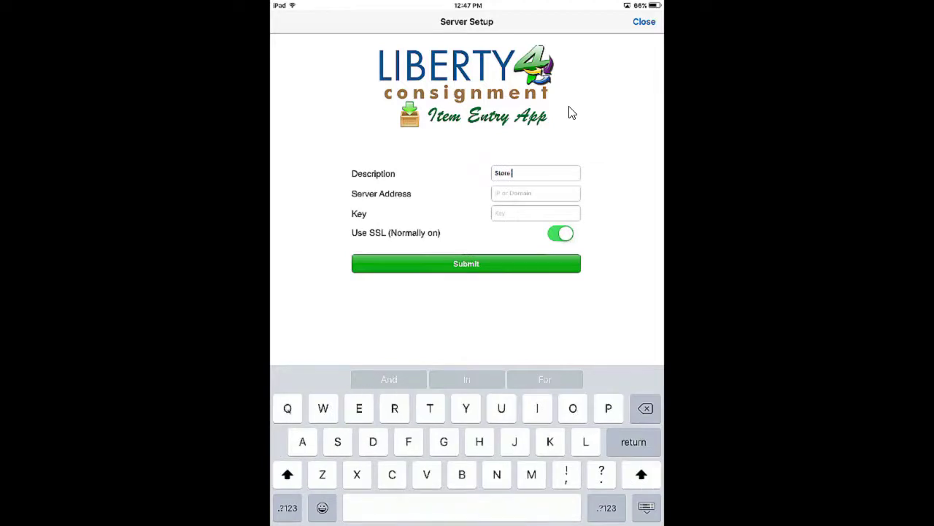
pyautogui.write('Name')
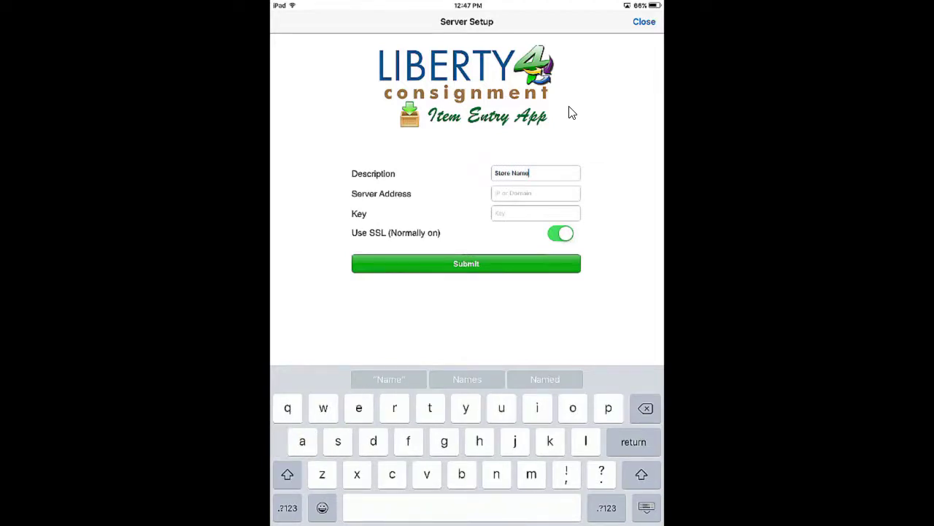
pyautogui.click(523, 196)
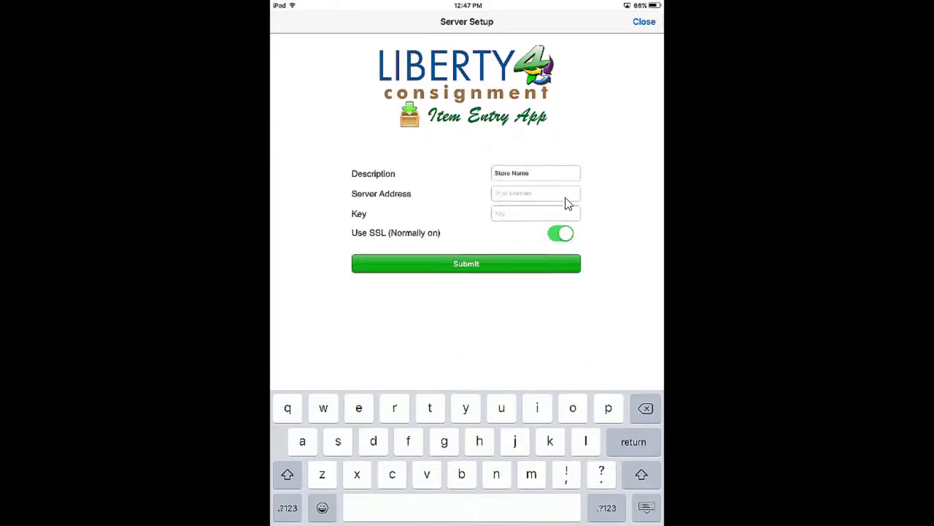
pyautogui.click(634, 193)
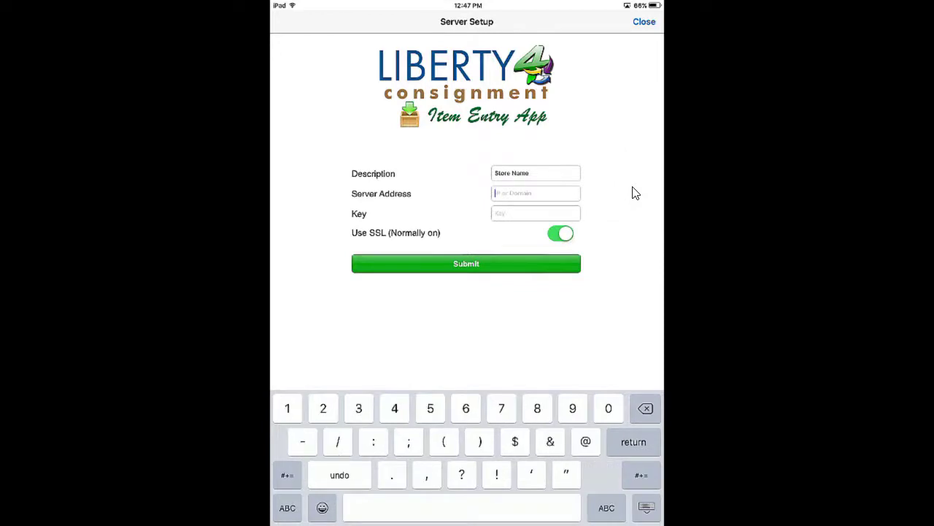
pyautogui.write('10.2.2.172')
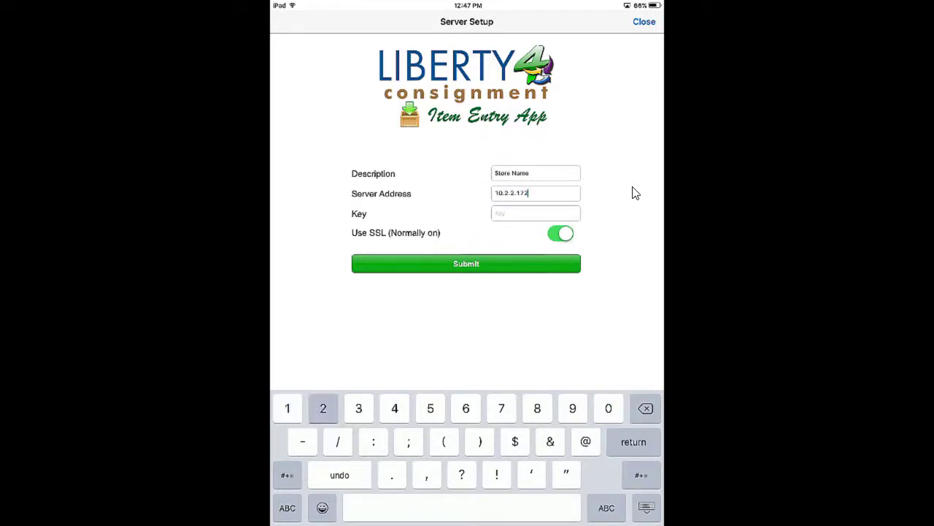
# Enter the server key, leave Use SSL on, and submit the connection.
pyautogui.click(516, 217)
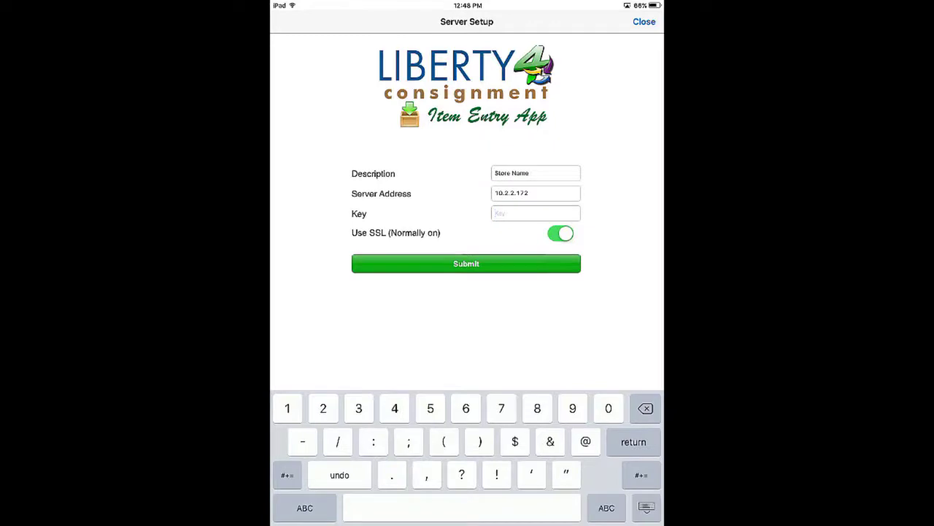
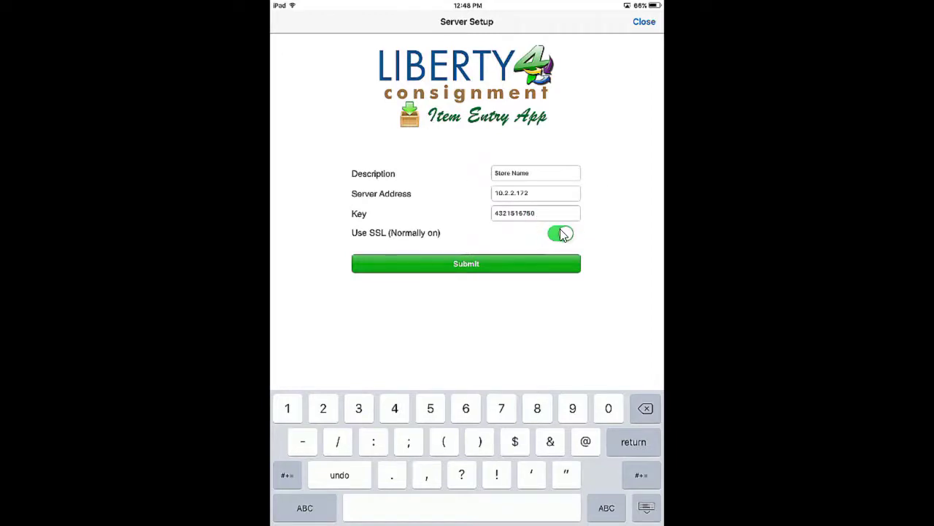
pyautogui.click(565, 236)
pyautogui.click(560, 236)
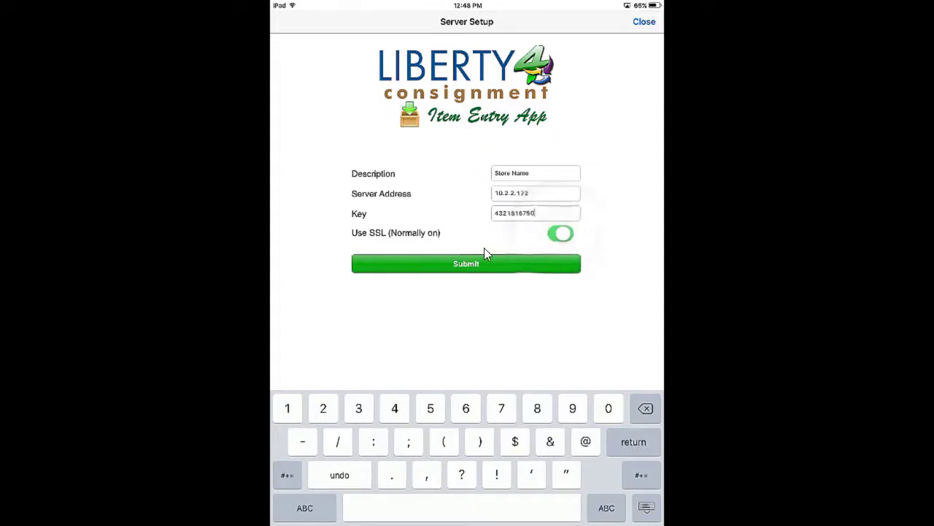
pyautogui.click(466, 268)
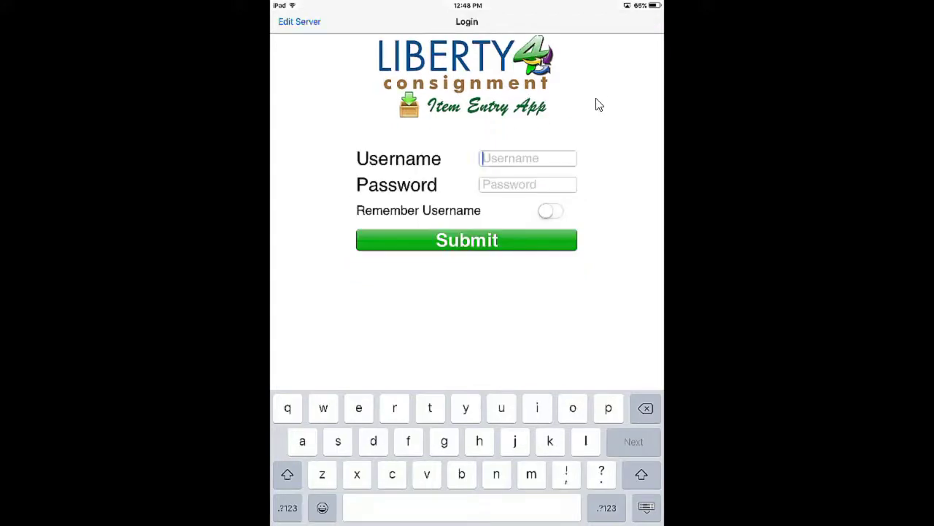
# Enter the login username, correcting a mistyped digit.
pyautogui.click(521, 160)
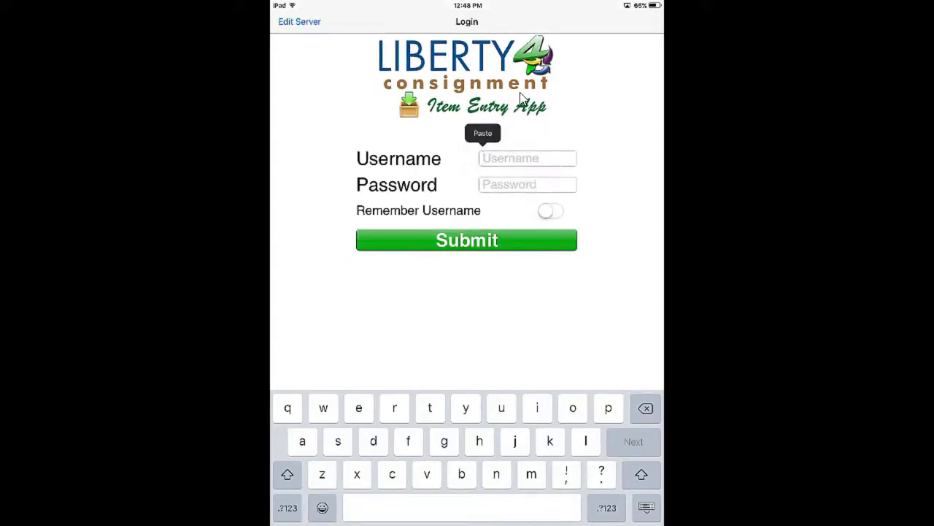
pyautogui.write('a002')
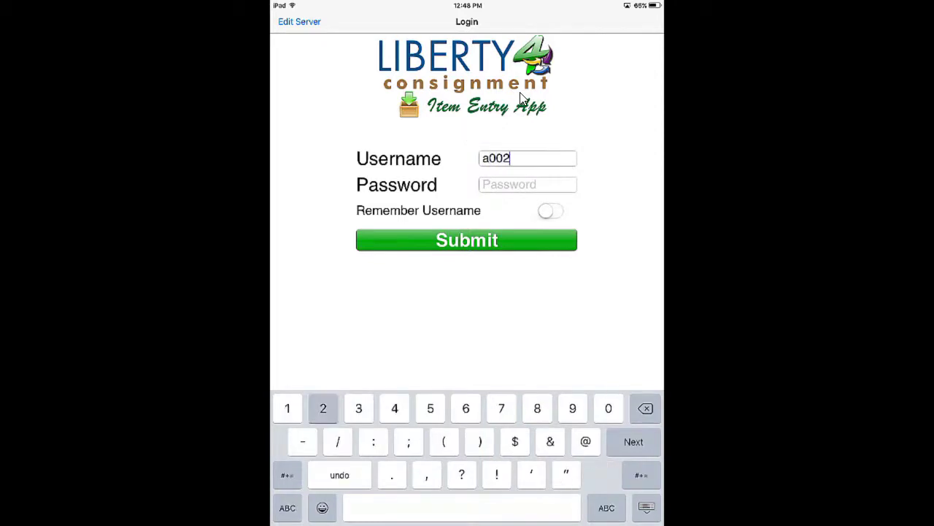
pyautogui.press('BackSpace')
pyautogui.write('02')
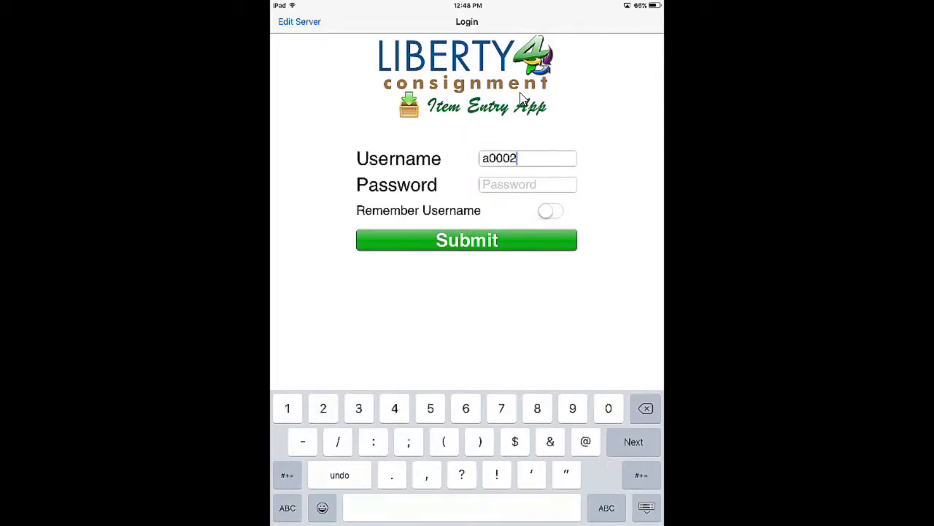
# Enter the account password and switch on Remember Username.
pyautogui.click(516, 187)
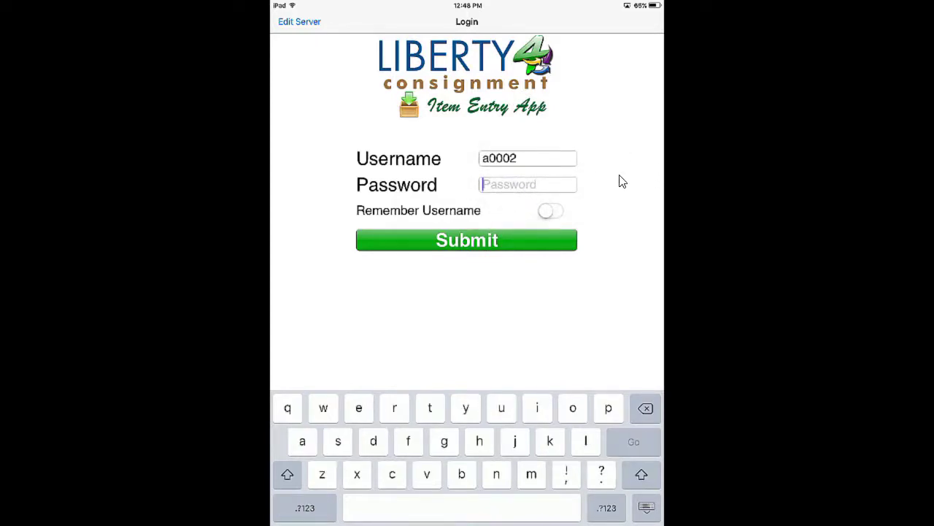
pyautogui.click(305, 508)
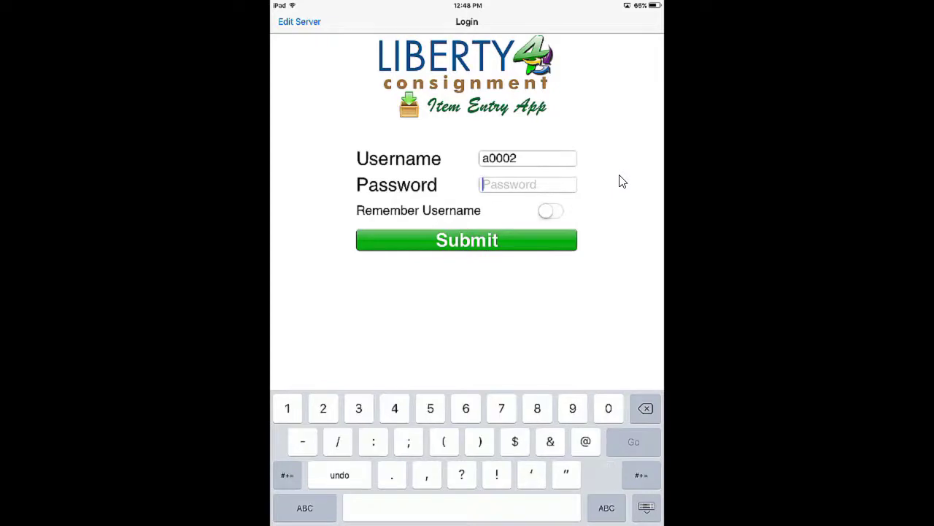
pyautogui.click(306, 507)
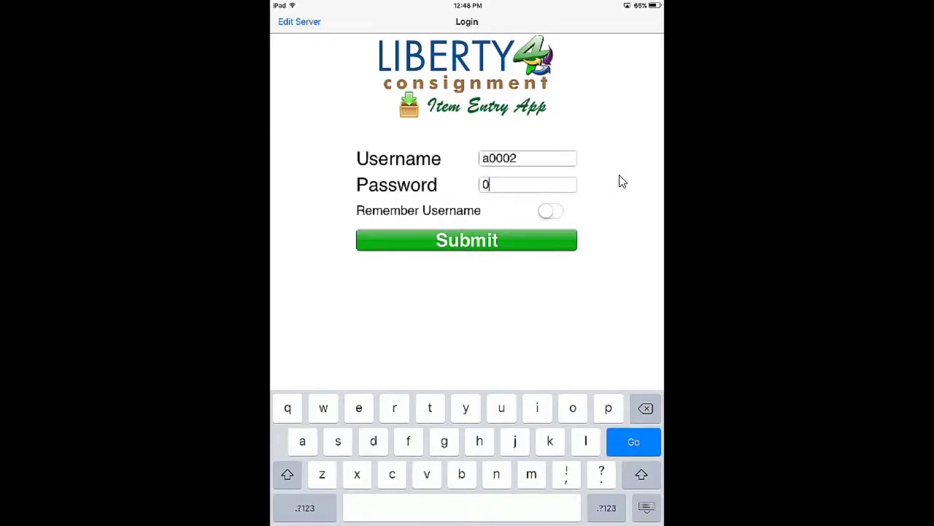
pyautogui.press('shift')
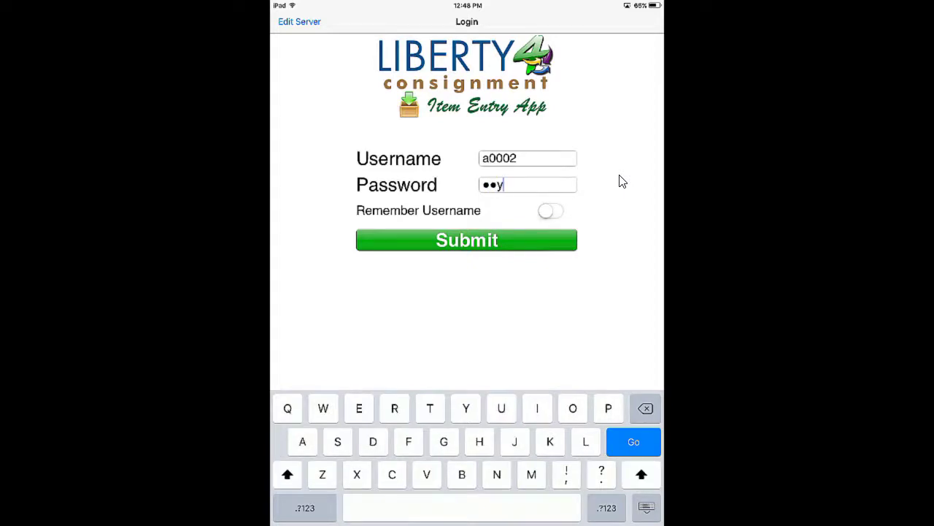
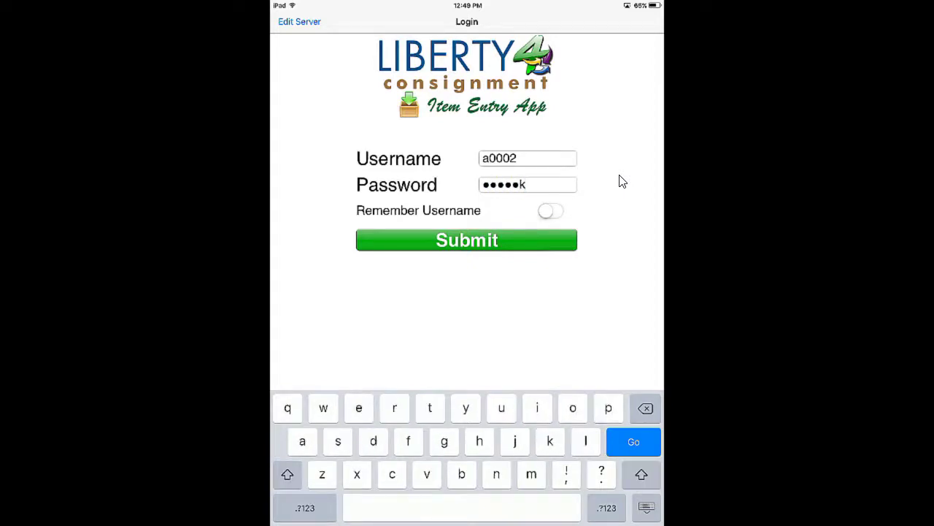
pyautogui.click(551, 213)
# Submit the login and load the consignor account with its 6 available items.
pyautogui.click(483, 241)
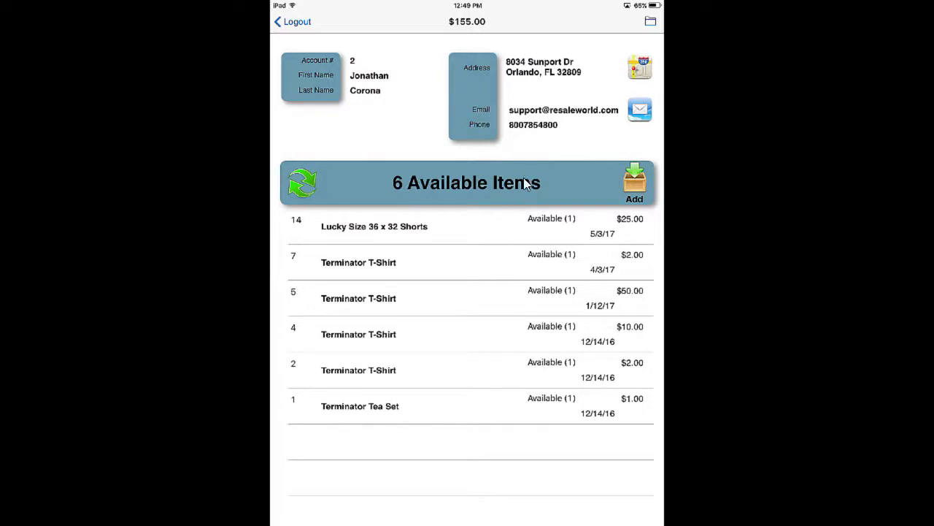
# Add a new item categorised in Tree View as Men's Apparel > Pants/Shorts > Jeans.
pyautogui.click(633, 180)
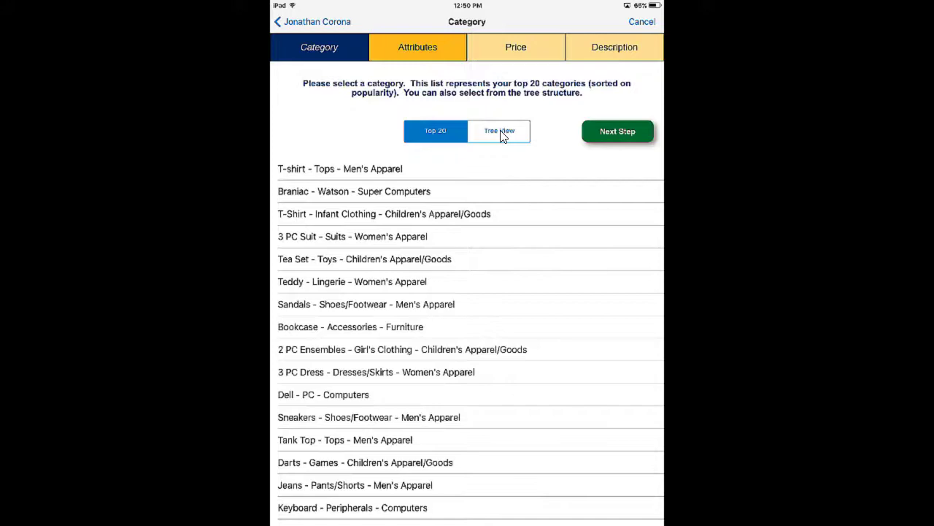
pyautogui.click(502, 133)
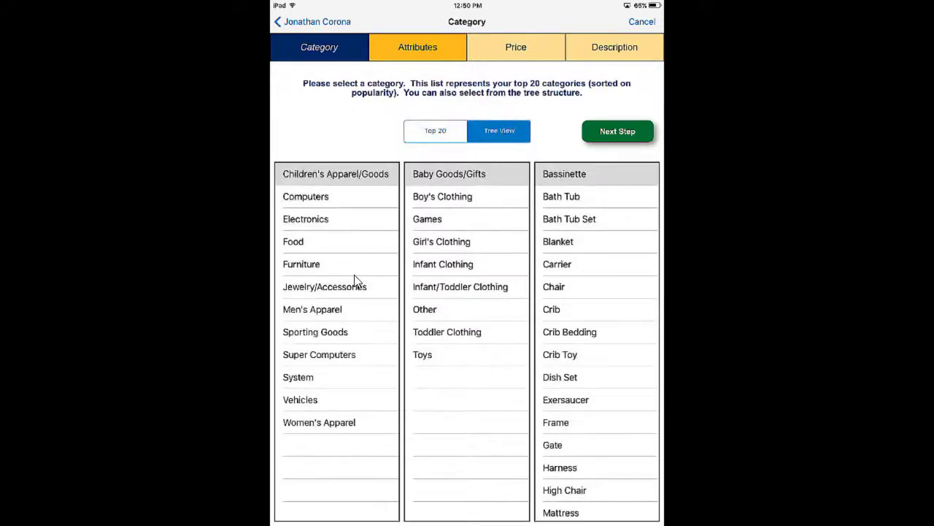
pyautogui.click(315, 312)
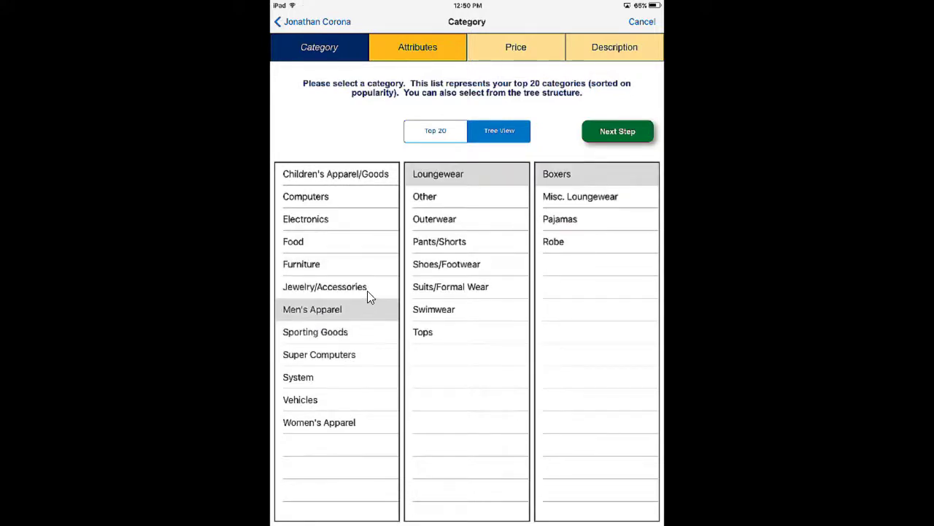
pyautogui.click(451, 243)
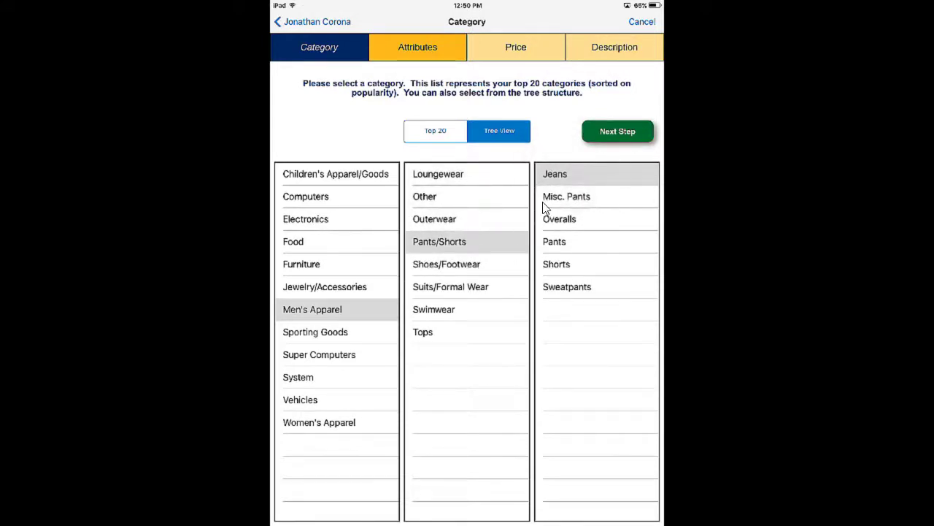
pyautogui.click(625, 130)
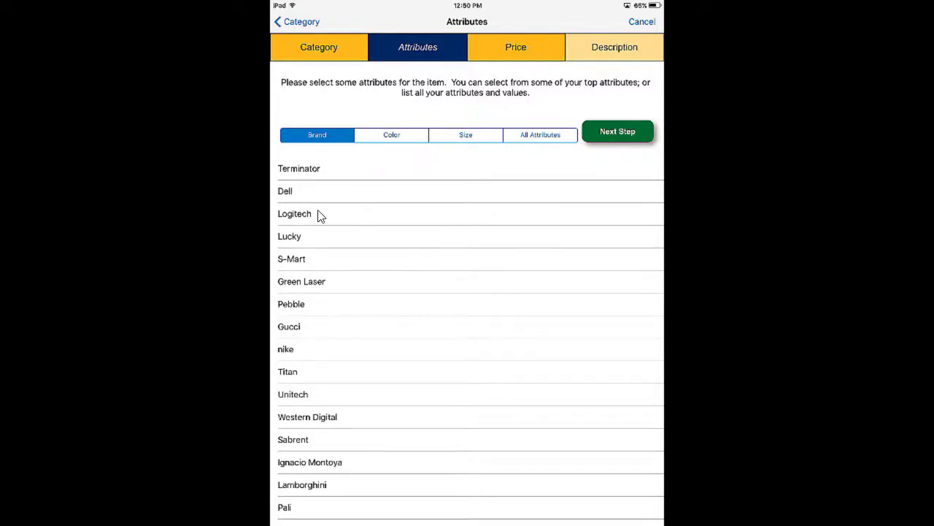
# Pick Lucky on the Brand tab, Green on Color and 36 x 32 on Size.
pyautogui.click(298, 238)
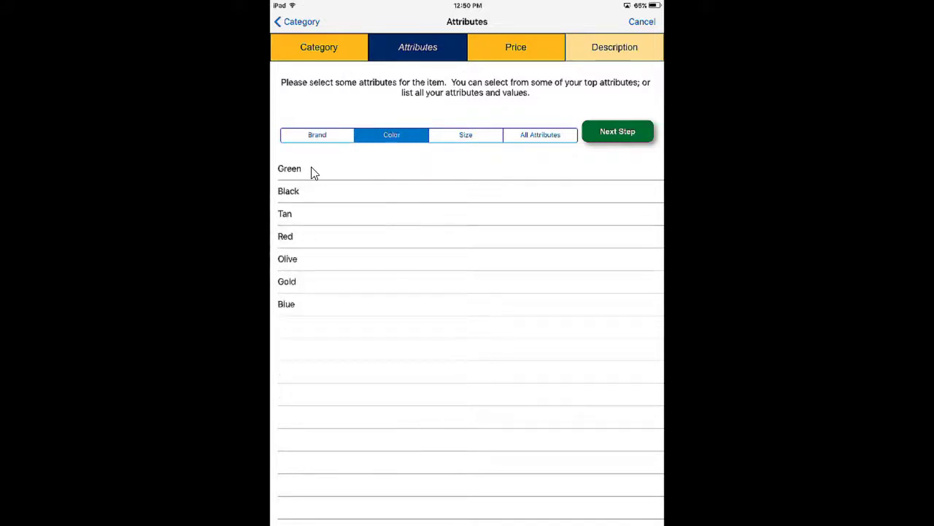
pyautogui.click(300, 173)
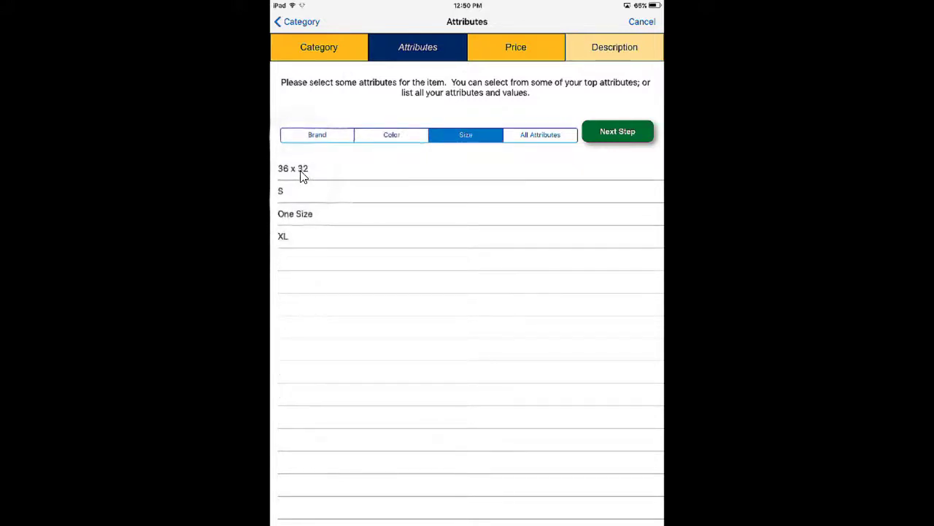
pyautogui.click(321, 168)
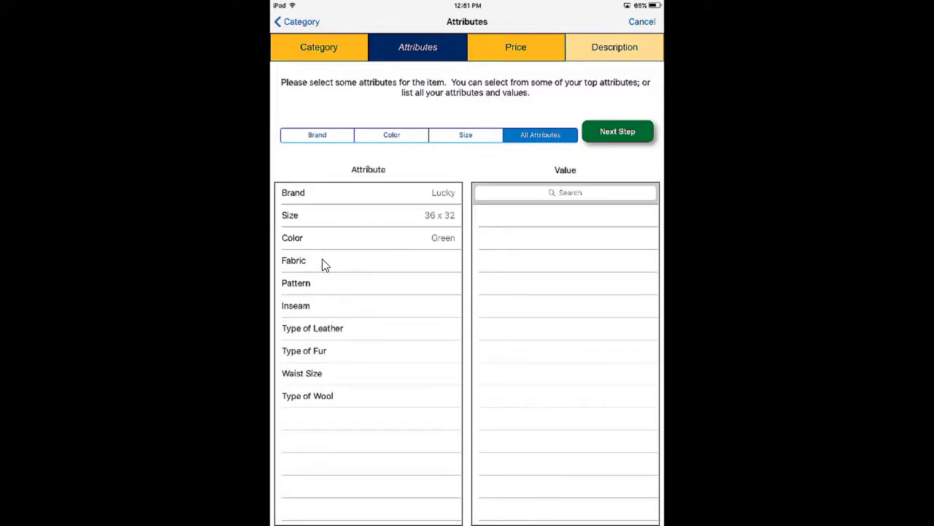
# Choose Denim from the Fabric values, then advance to the Price step.
pyautogui.click(300, 261)
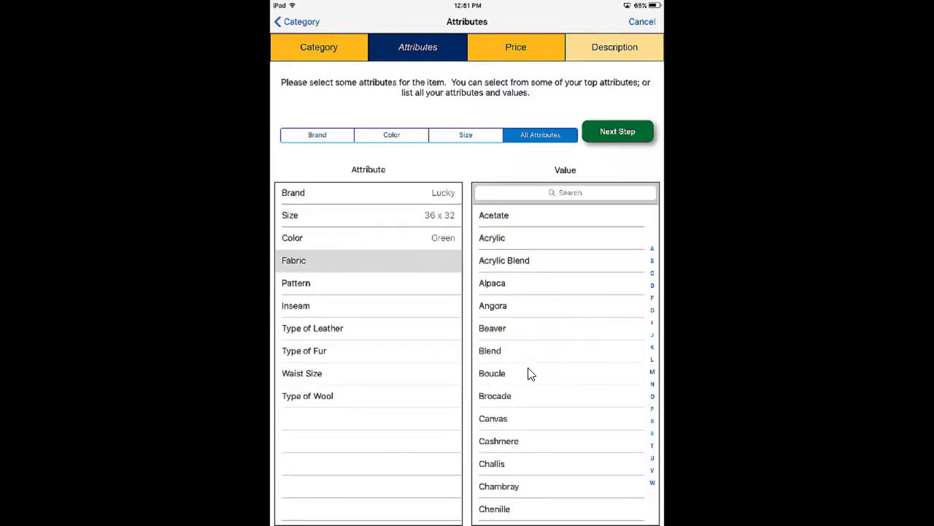
pyautogui.scroll(-3, 525, 328)
pyautogui.scroll(-5, 526, 355)
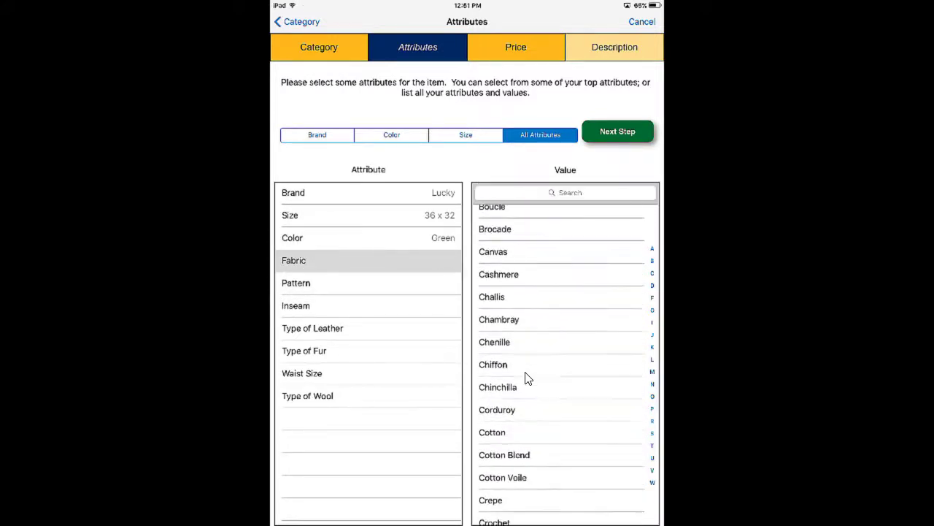
pyautogui.scroll(-3, 519, 292)
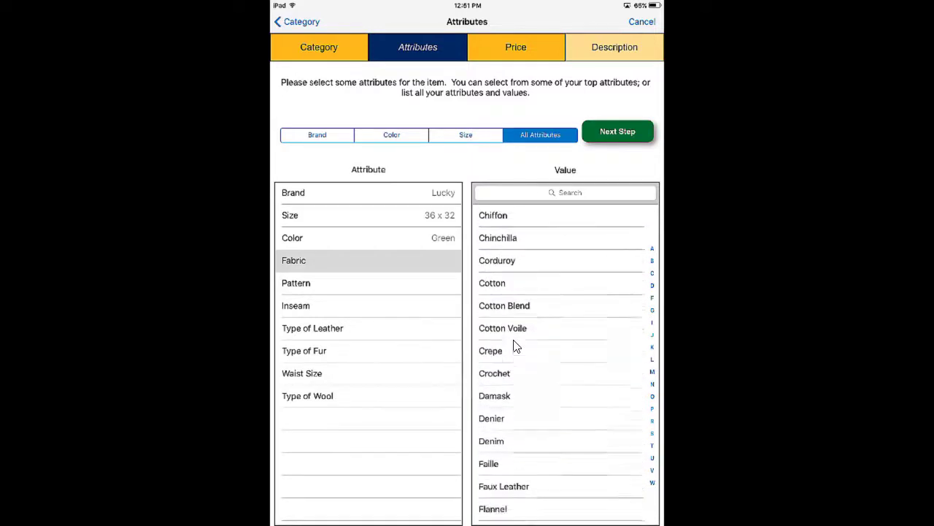
pyautogui.click(497, 414)
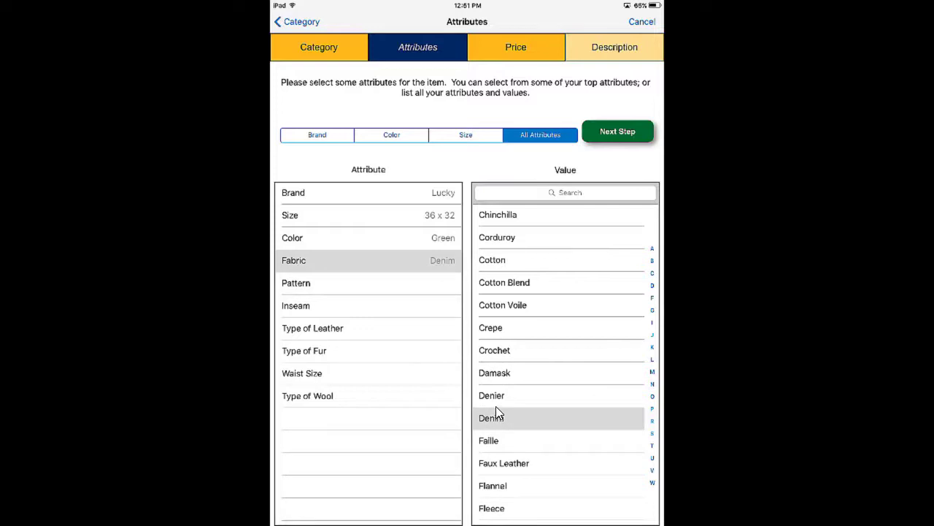
pyautogui.click(621, 131)
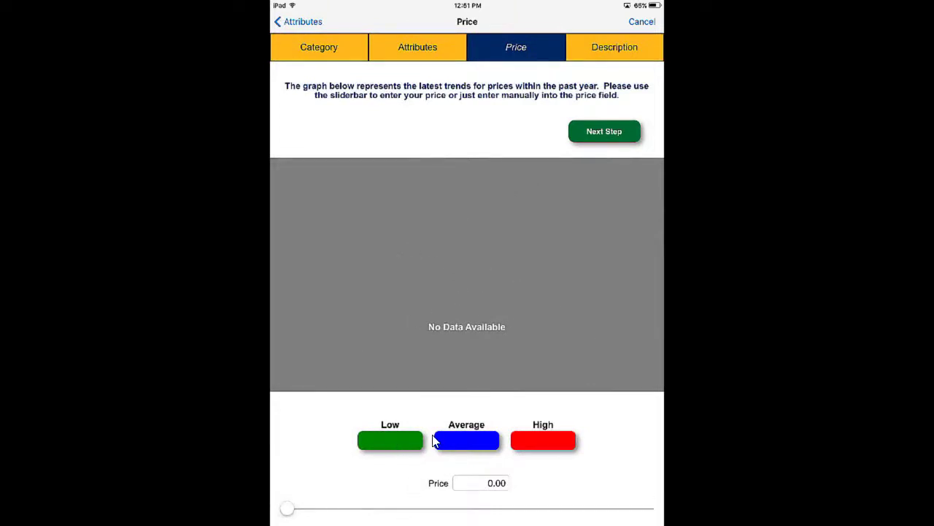
# Enter 25.00 as the price and advance to the Description step.
pyautogui.click(491, 485)
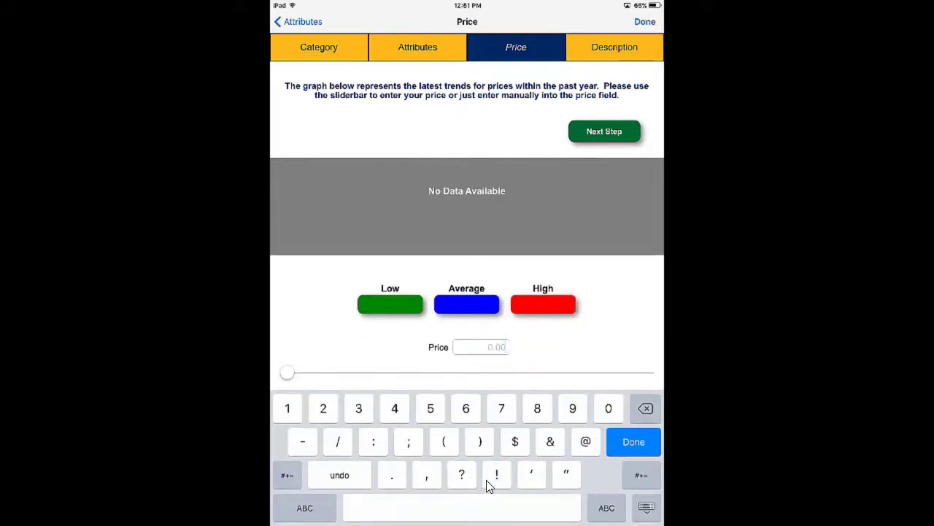
pyautogui.write('25')
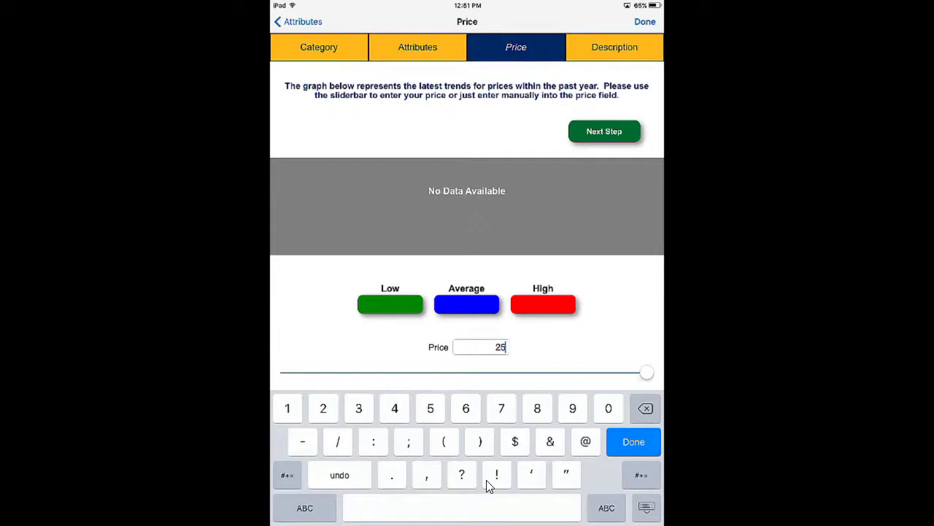
pyautogui.write('.00')
pyautogui.click(632, 440)
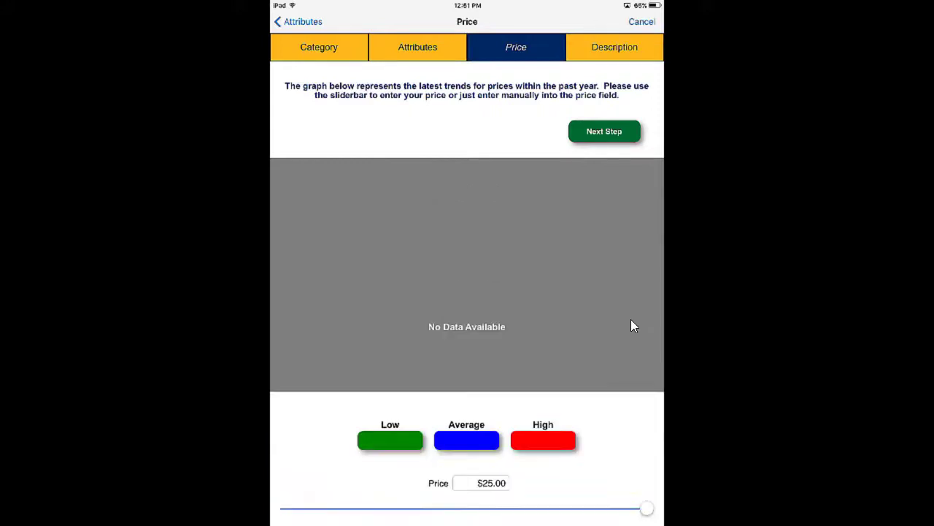
pyautogui.click(625, 131)
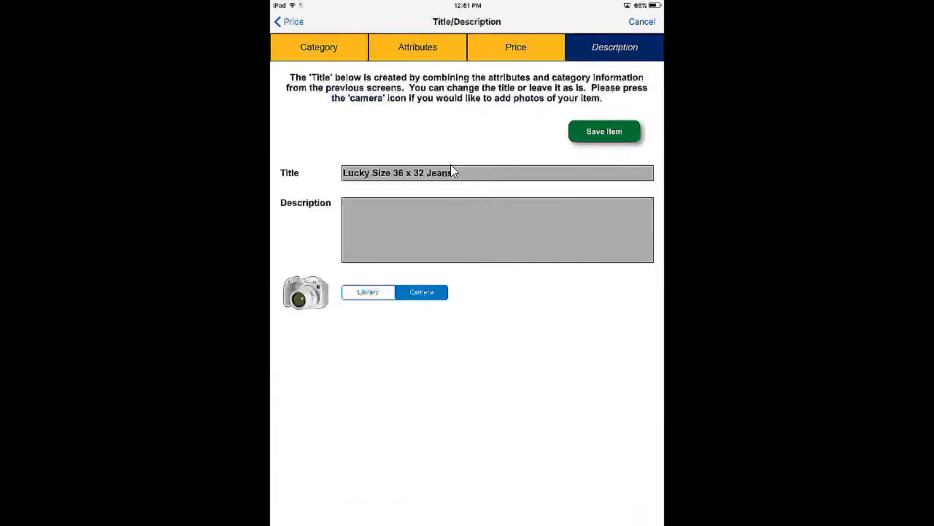
# Type 'Dragon design with belt included.' as the description and open the camera.
pyautogui.click(370, 219)
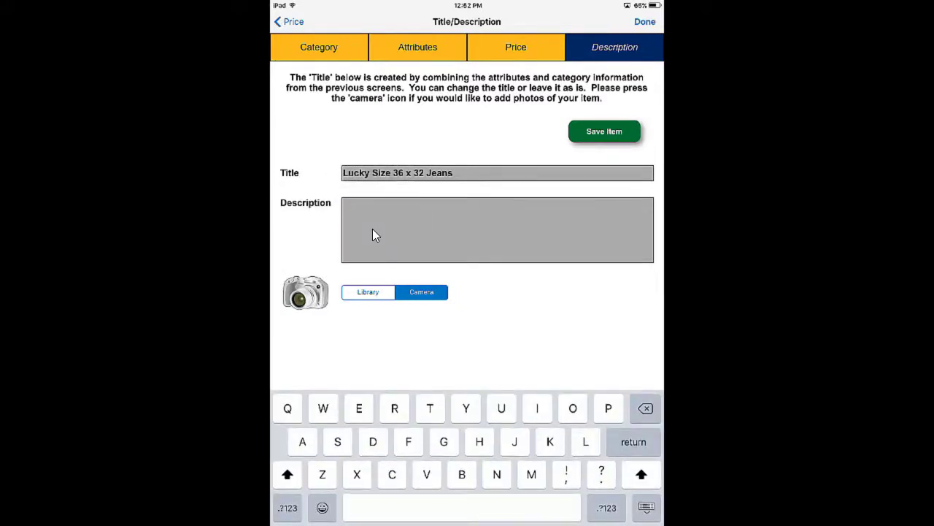
pyautogui.write('Drago')
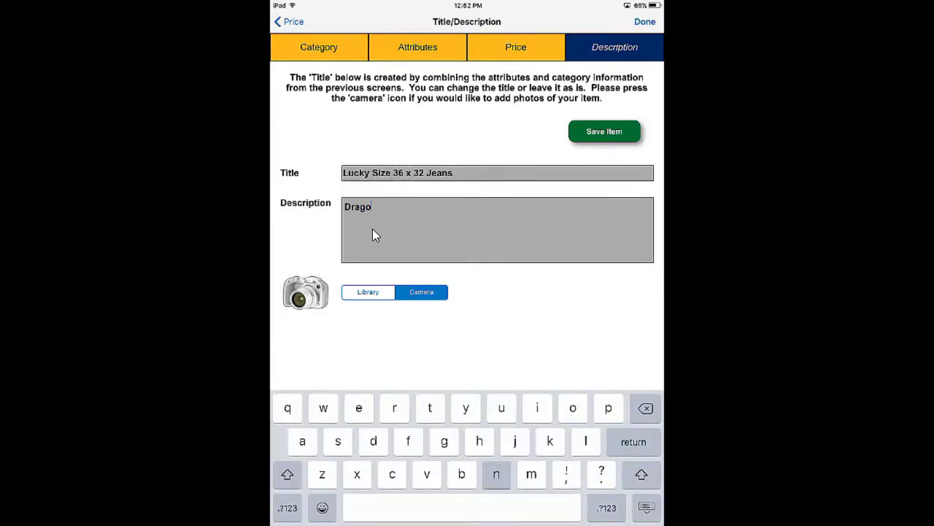
pyautogui.write('n design with belt includ')
pyautogui.write('ed.')
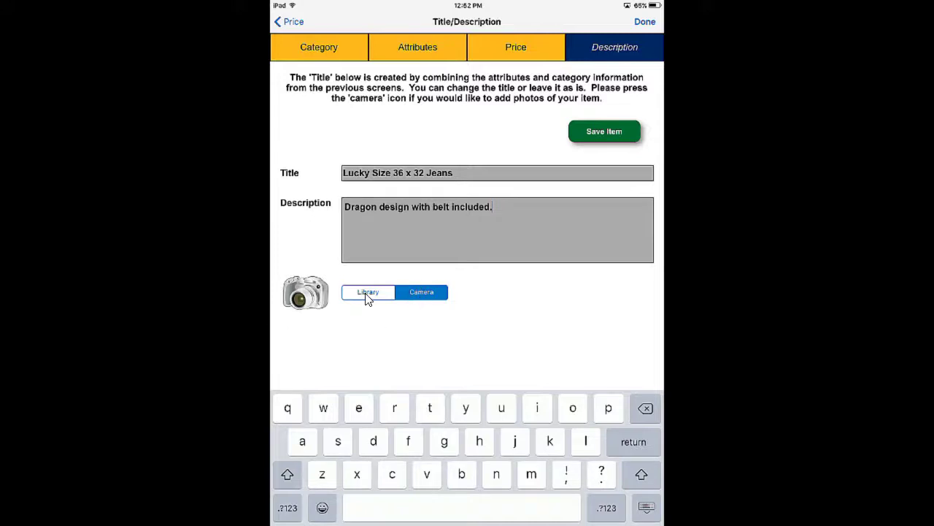
pyautogui.click(422, 294)
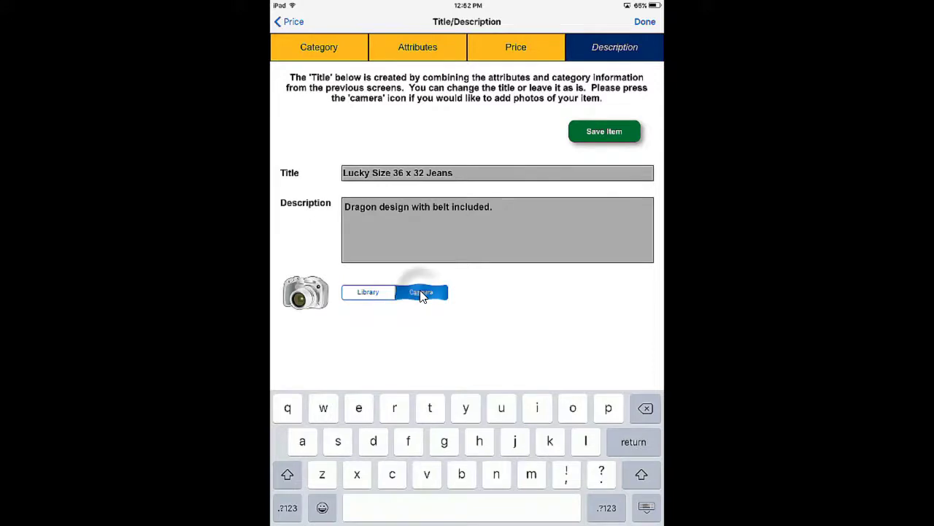
pyautogui.click(314, 294)
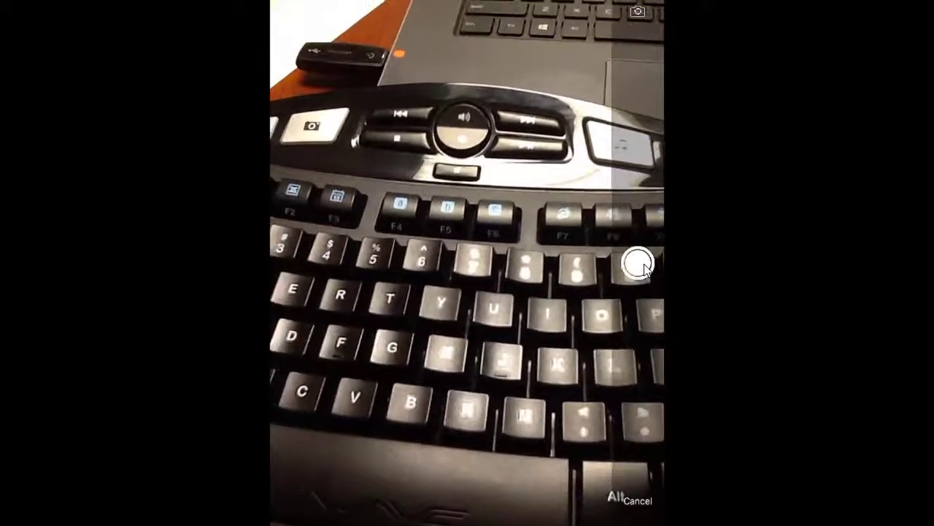
# Take a photo of the Lucky 36x32 jeans and attach it to the item.
pyautogui.click(644, 235)
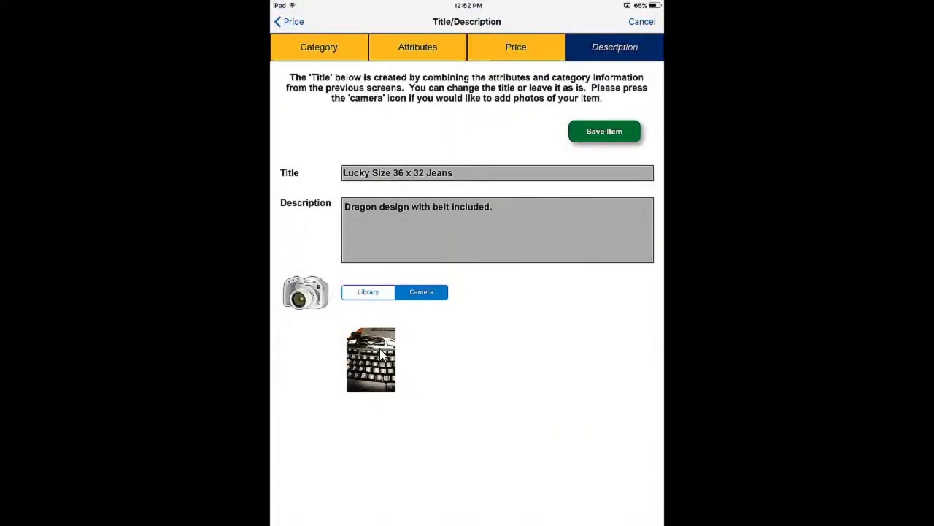
# Save the Lucky Size 36 x 32 jeans at $25.00, declining to add another item.
pyautogui.click(609, 143)
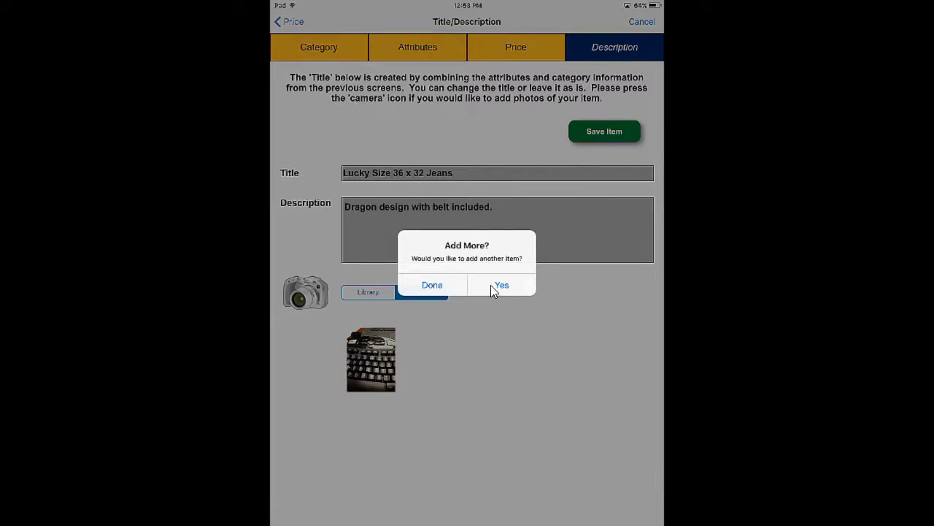
pyautogui.click(435, 288)
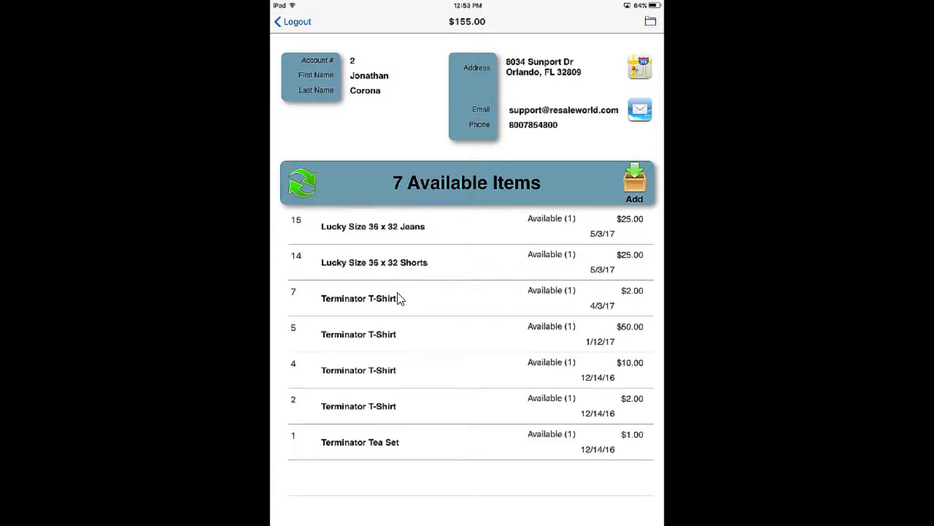
pyautogui.click(389, 235)
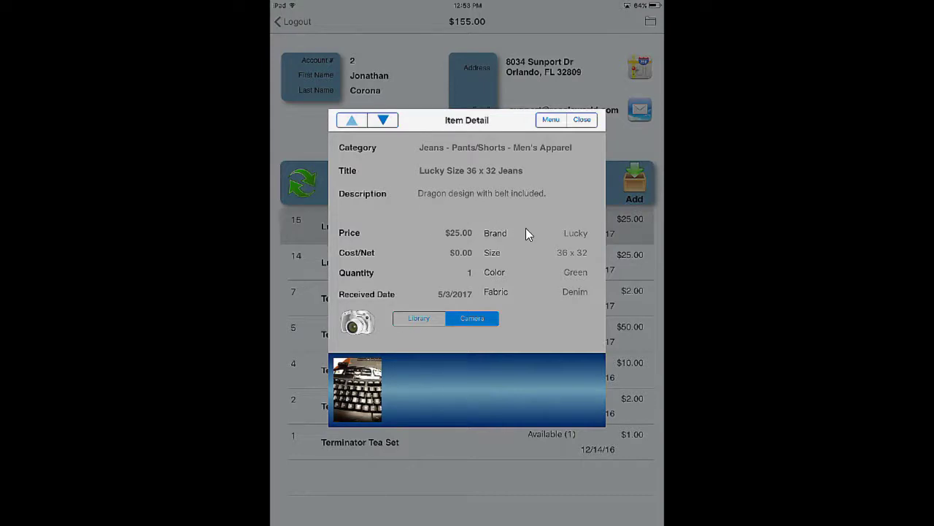
pyautogui.click(550, 120)
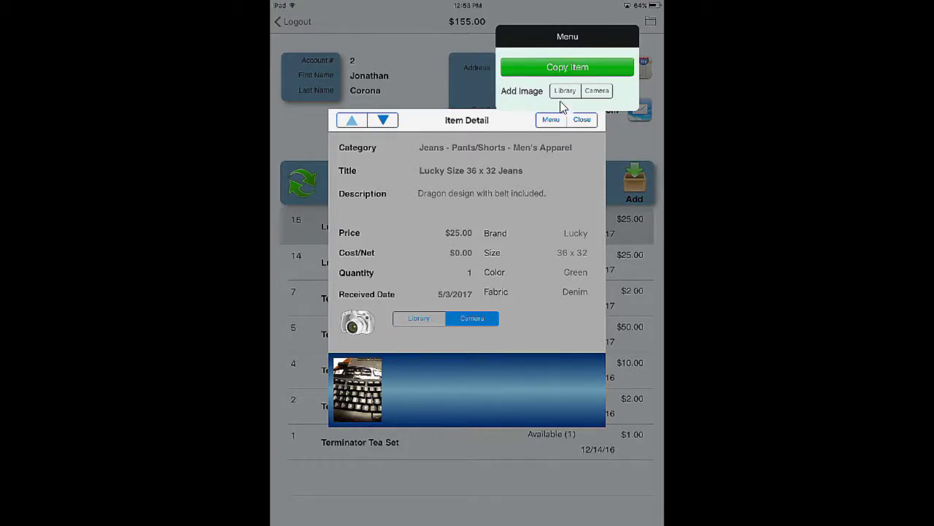
pyautogui.click(492, 218)
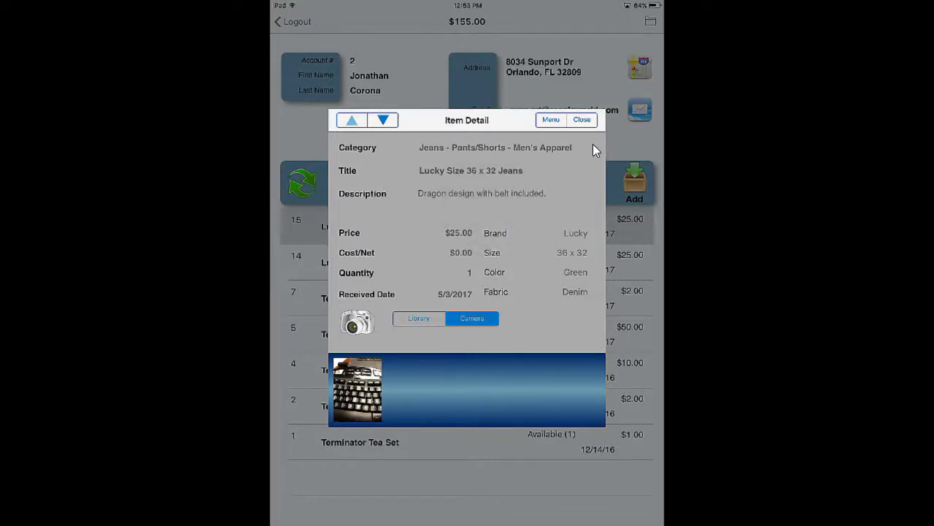
pyautogui.click(582, 120)
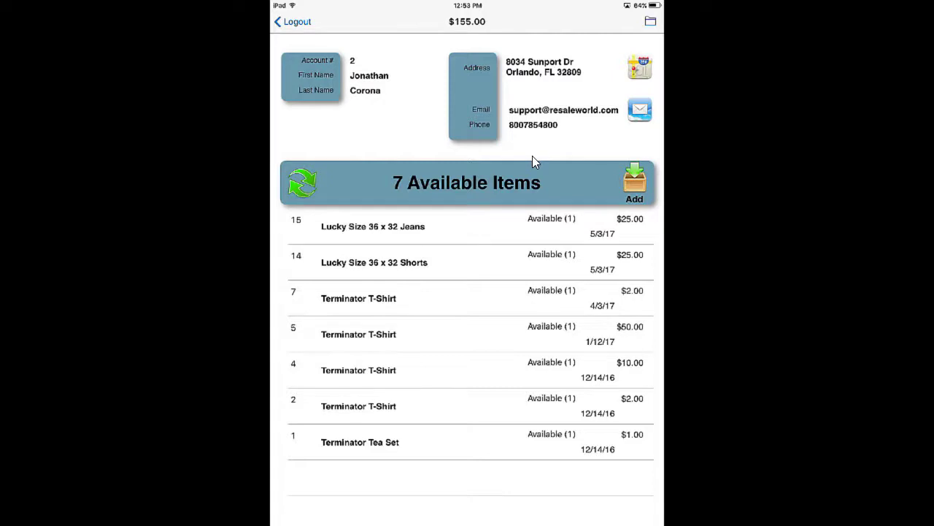
# Start an Email Item List using the 'Item List - Email w/ Desc' report for items 1–999999.
pyautogui.click(651, 22)
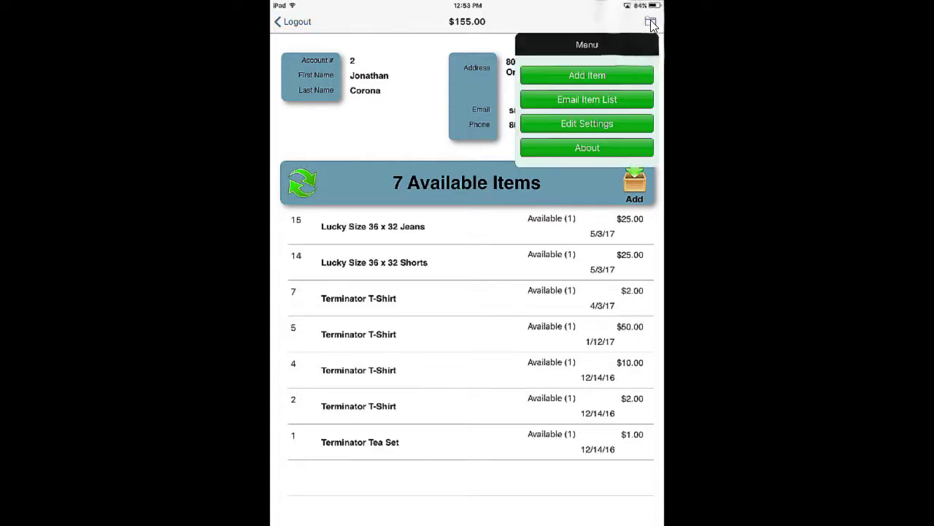
pyautogui.click(592, 100)
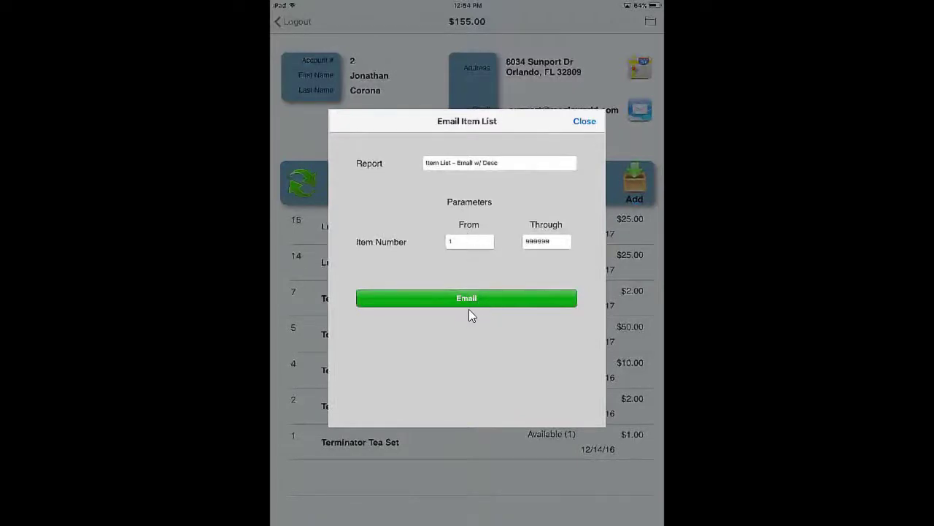
pyautogui.click(503, 166)
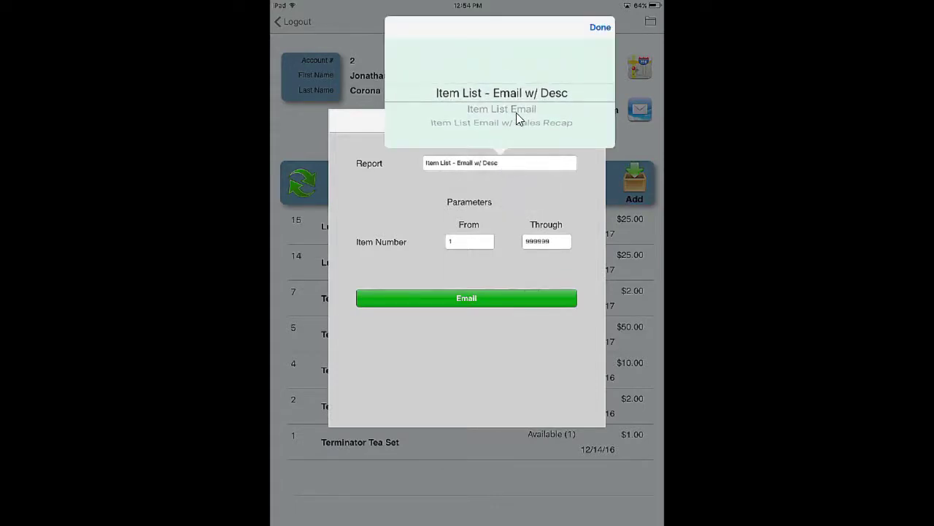
pyautogui.click(599, 28)
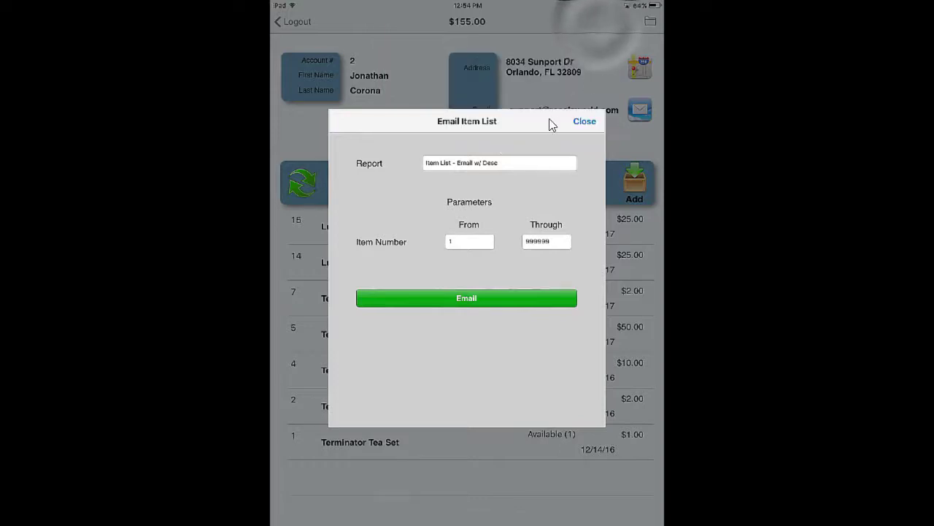
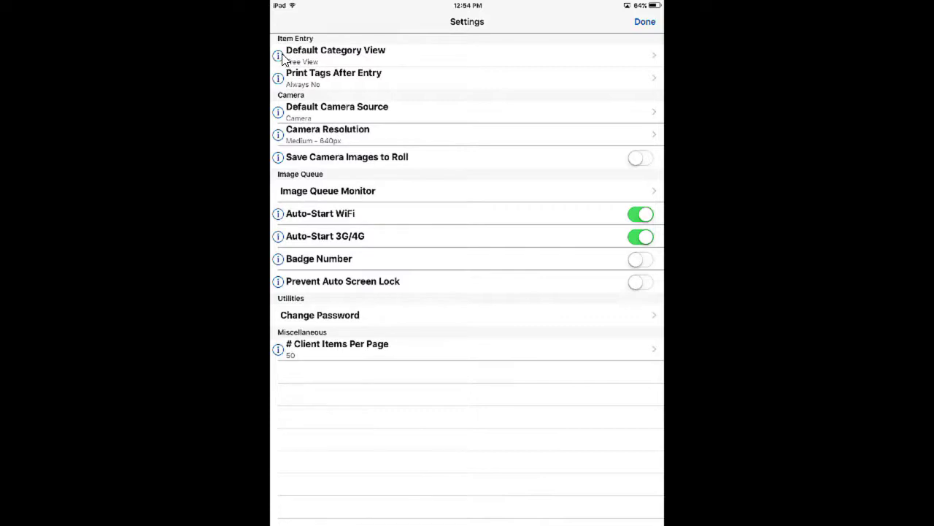
pyautogui.click(280, 56)
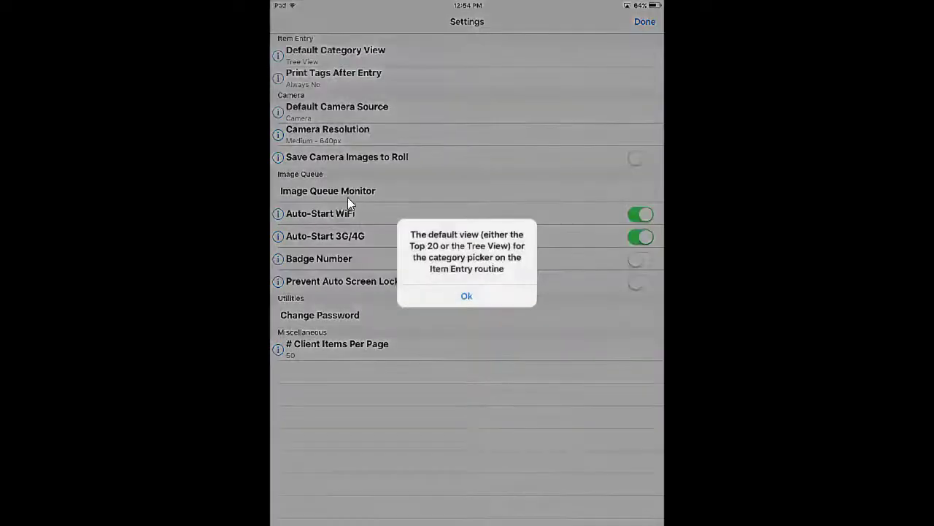
pyautogui.click(466, 293)
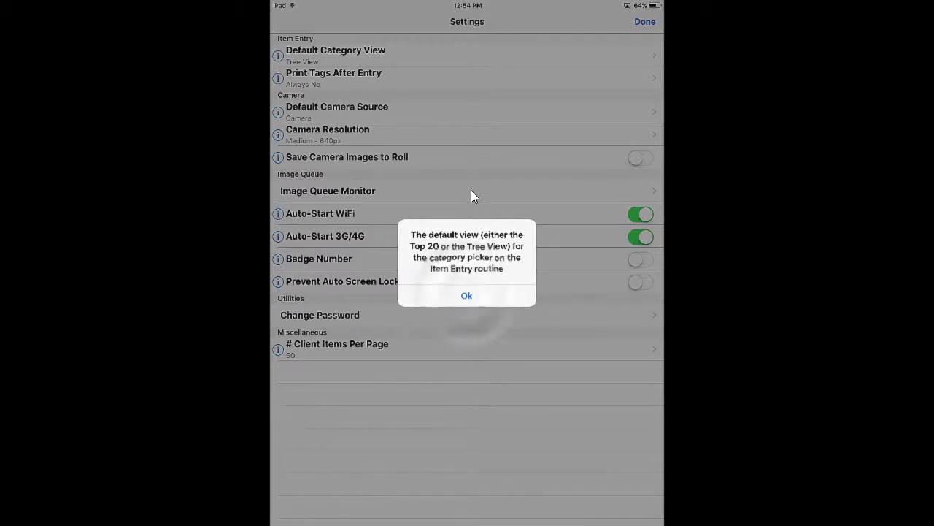
pyautogui.click(354, 62)
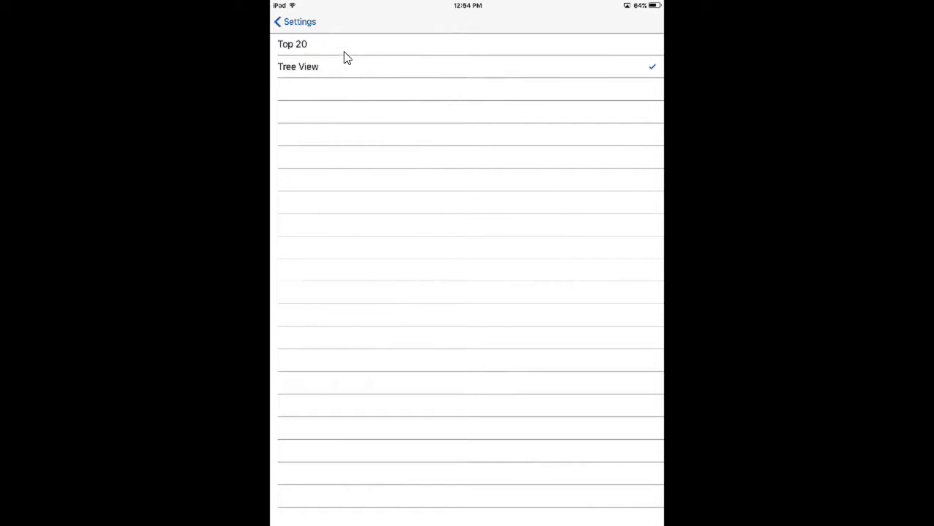
pyautogui.click(324, 67)
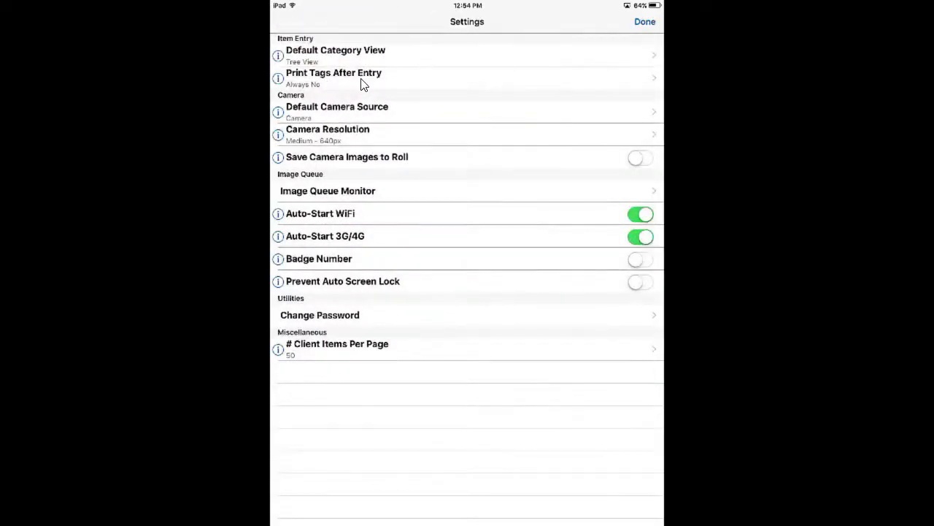
pyautogui.click(356, 83)
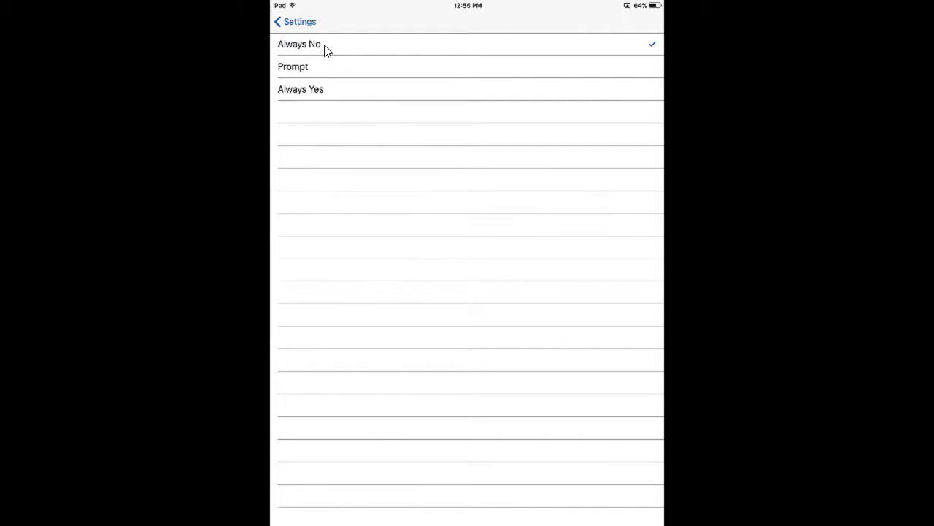
pyautogui.click(348, 47)
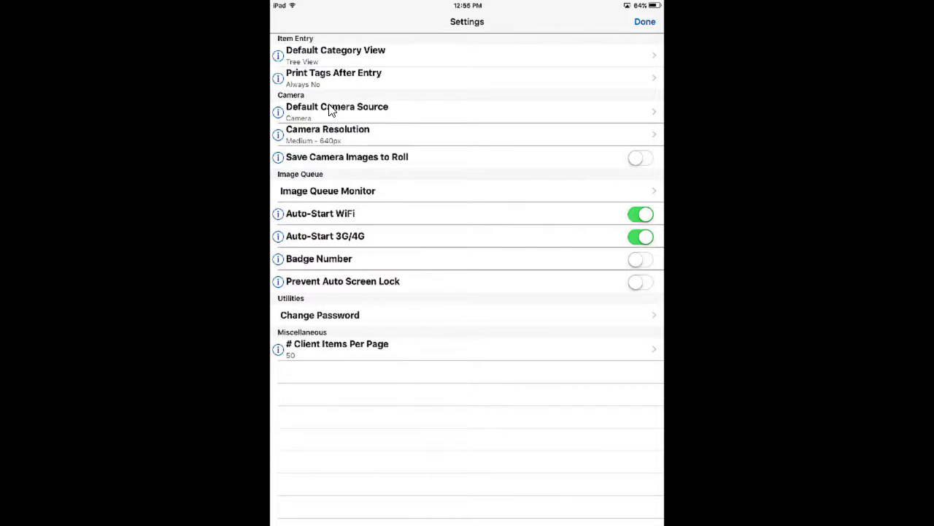
# Keep the Camera source and Medium - 640px resolution, and switch on Save Camera Images to Roll.
pyautogui.click(384, 111)
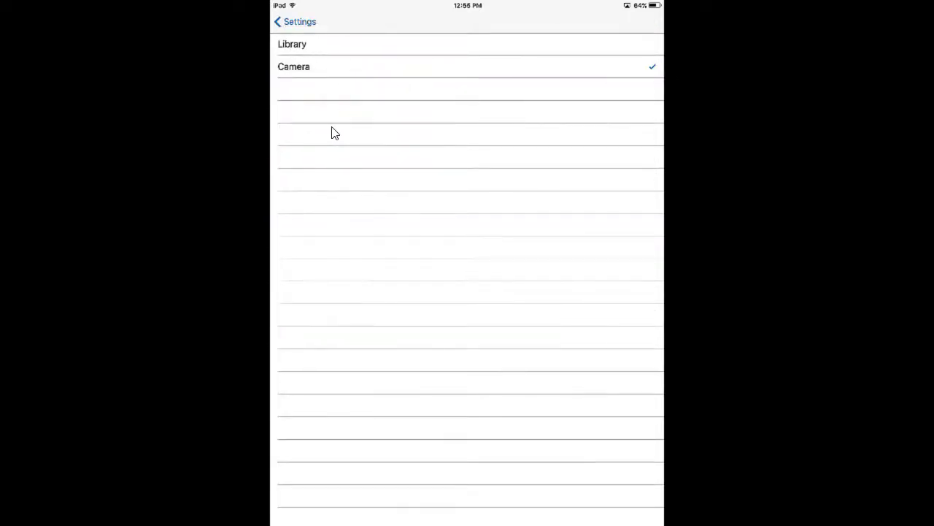
pyautogui.click(295, 23)
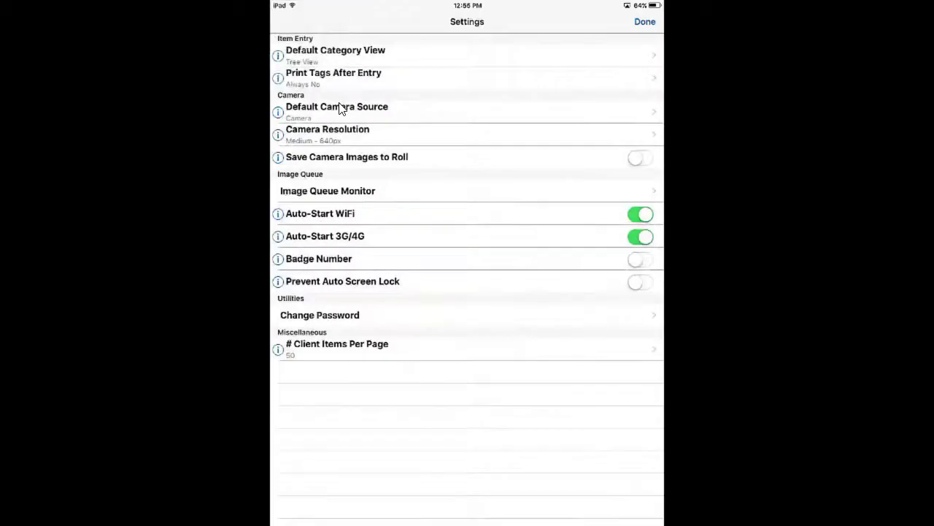
pyautogui.click(370, 138)
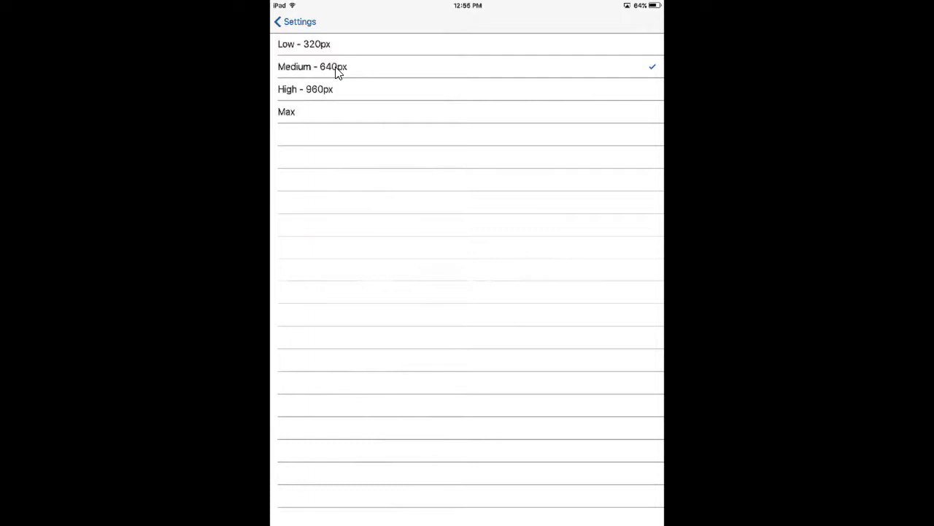
pyautogui.click(364, 73)
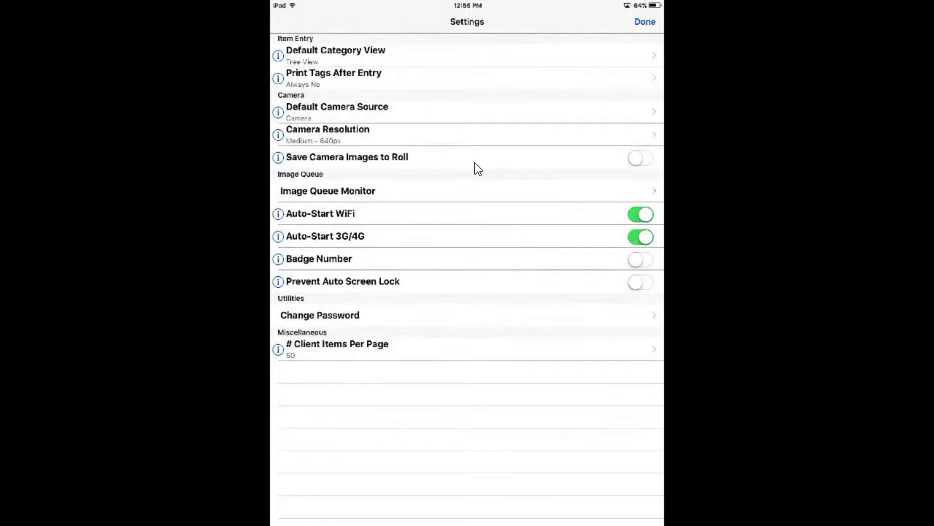
pyautogui.click(644, 160)
# Switch Save Camera Images to Roll back off and check the Image Queue Monitor.
pyautogui.click(642, 166)
pyautogui.click(360, 191)
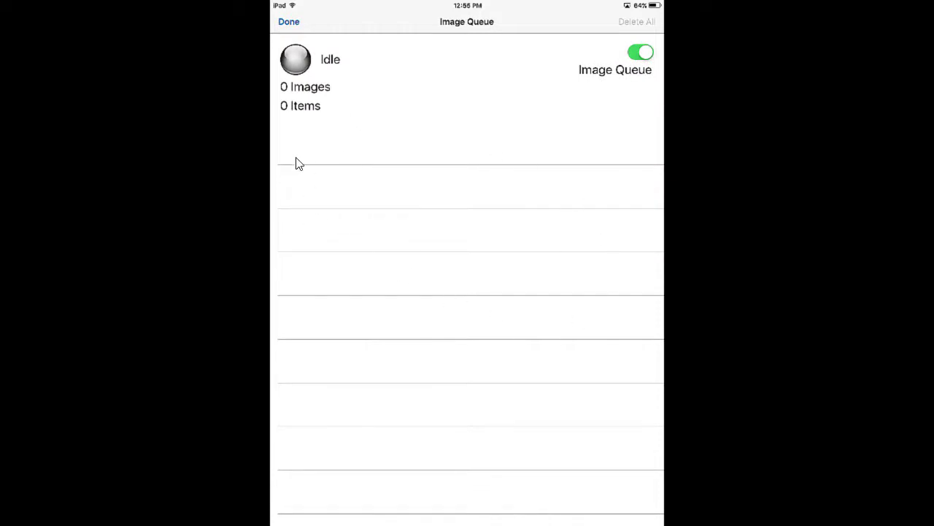
pyautogui.click(289, 22)
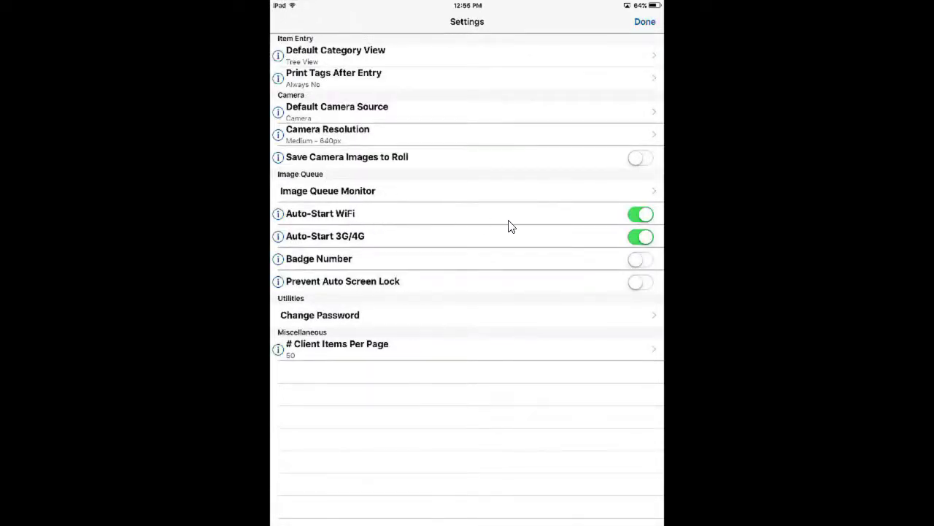
# Leave Auto-Start WiFi on and turn off Auto-Start 3G/4G for the image queue.
pyautogui.click(650, 214)
pyautogui.click(641, 214)
pyautogui.click(649, 216)
pyautogui.click(643, 238)
# Toggle Badge Number and Prevent Auto Screen Lock on and back off.
pyautogui.click(641, 260)
pyautogui.click(642, 261)
pyautogui.click(637, 287)
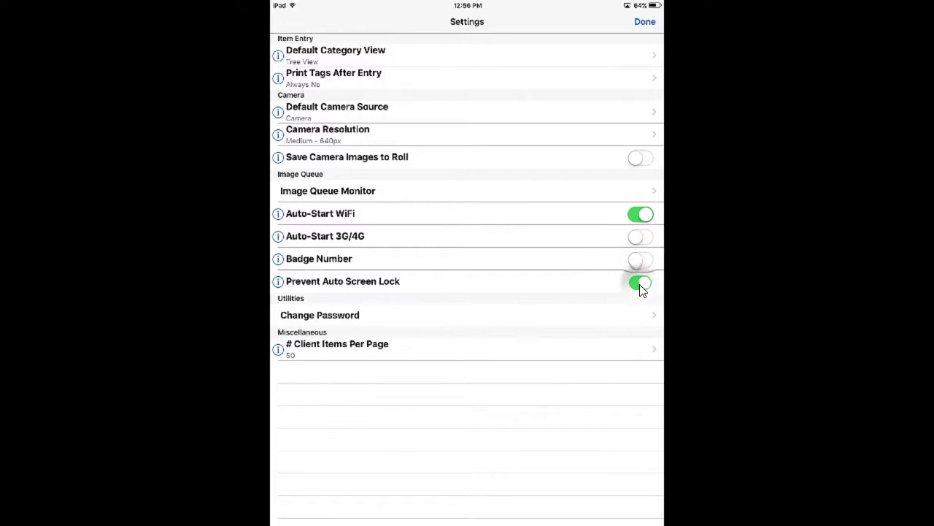
pyautogui.click(641, 285)
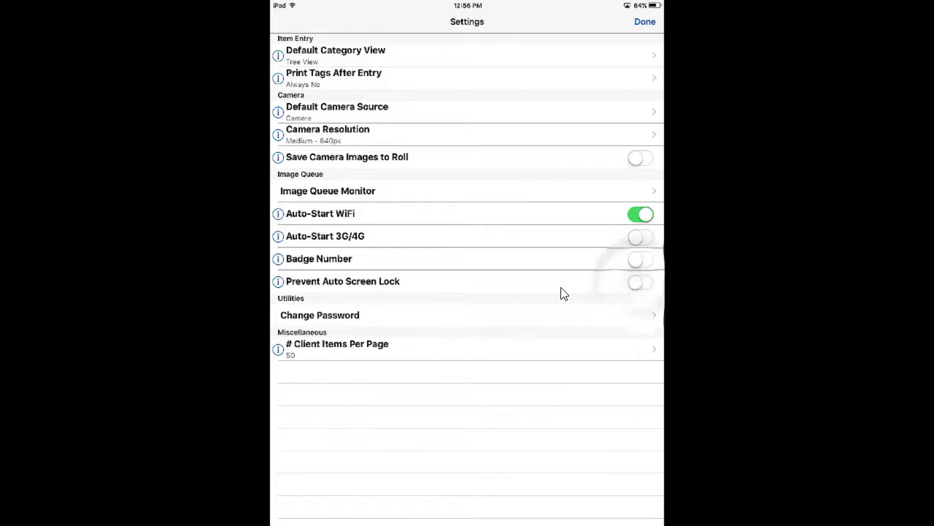
# Leave the password unchanged, keep 50 client items per page, and close Settings.
pyautogui.click(321, 318)
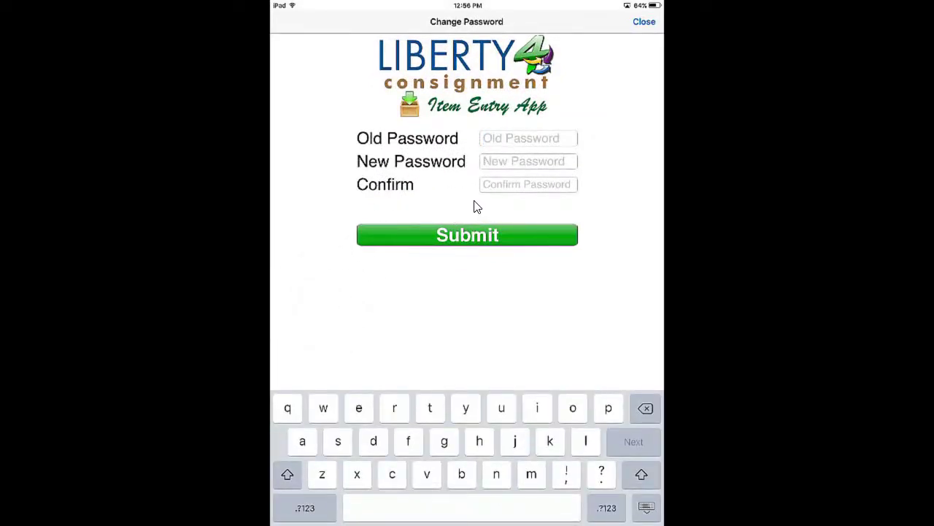
pyautogui.click(644, 21)
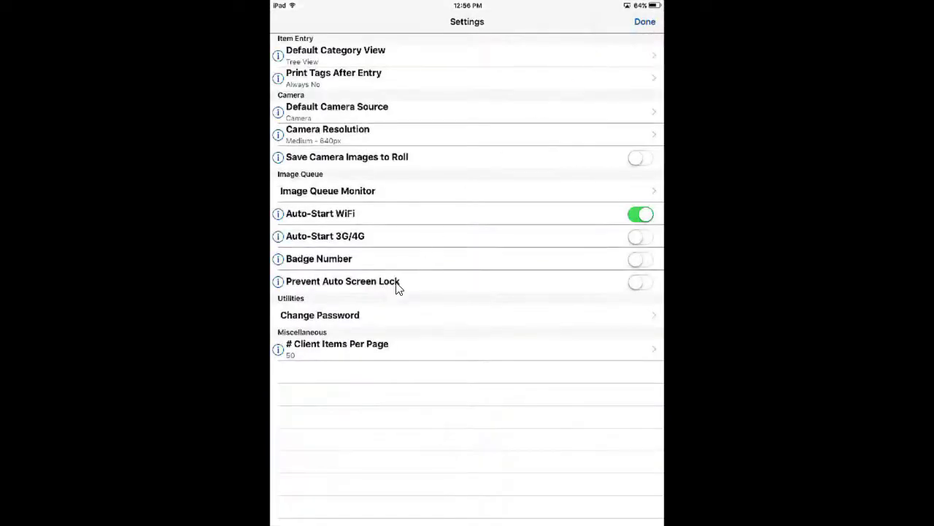
pyautogui.click(351, 355)
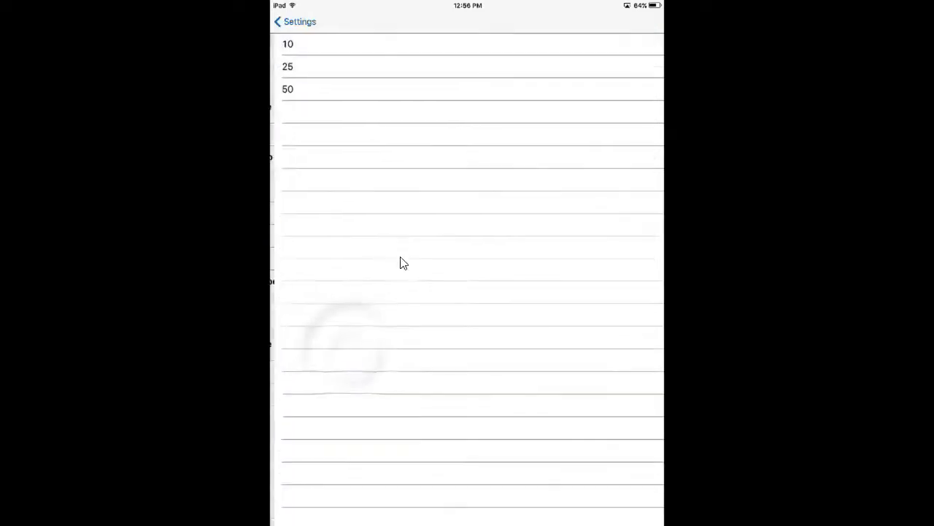
pyautogui.click(296, 89)
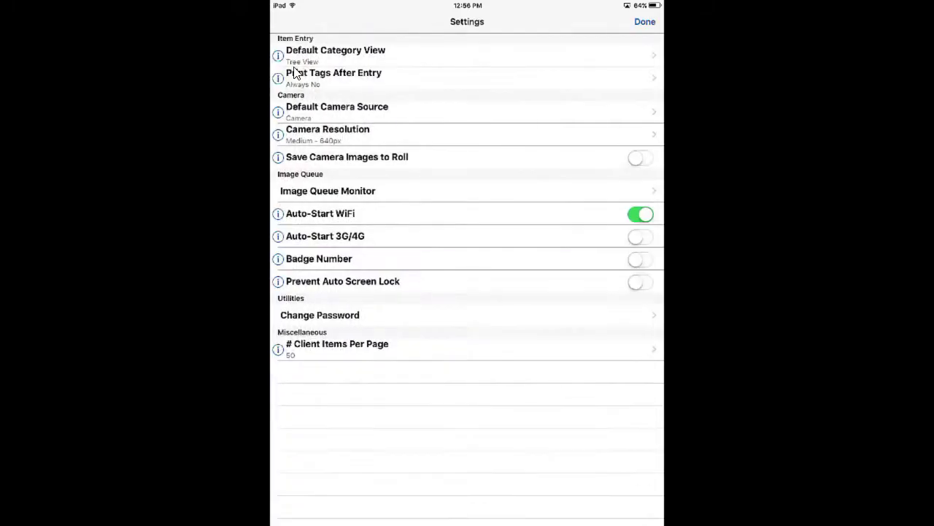
pyautogui.click(646, 22)
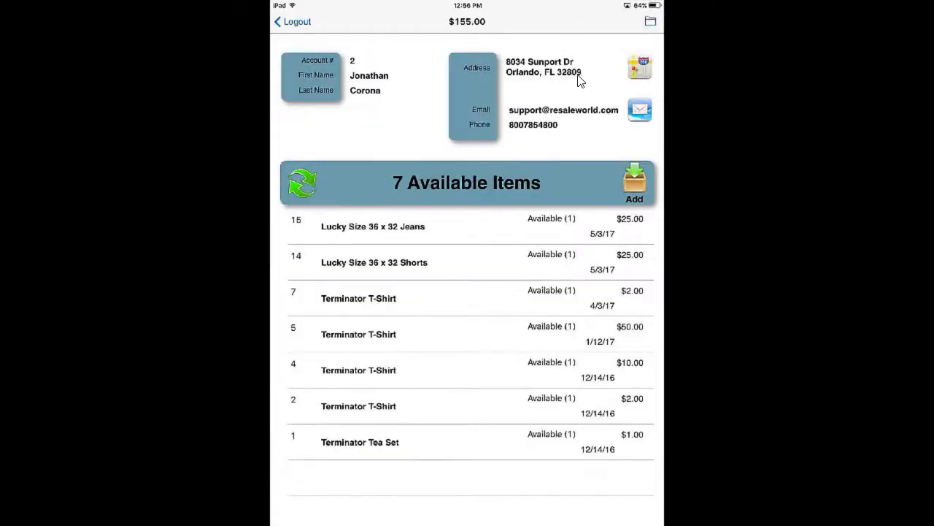